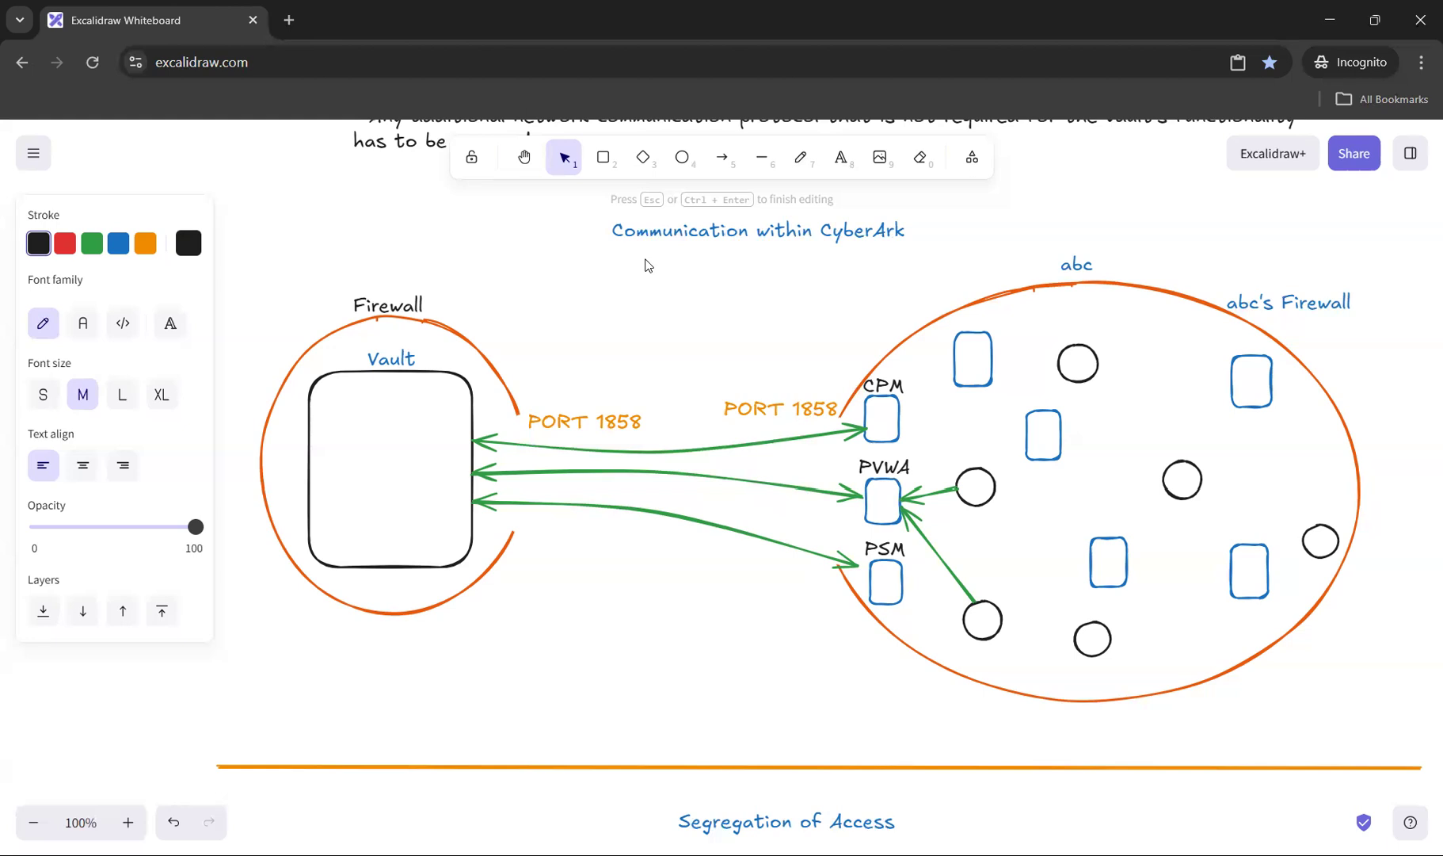
# Step: Describe the Hardened Windows Firewall item with "Responsible to allow the vault to take control of the existing firewall,"
pyautogui.scroll(-20, 854, 380)
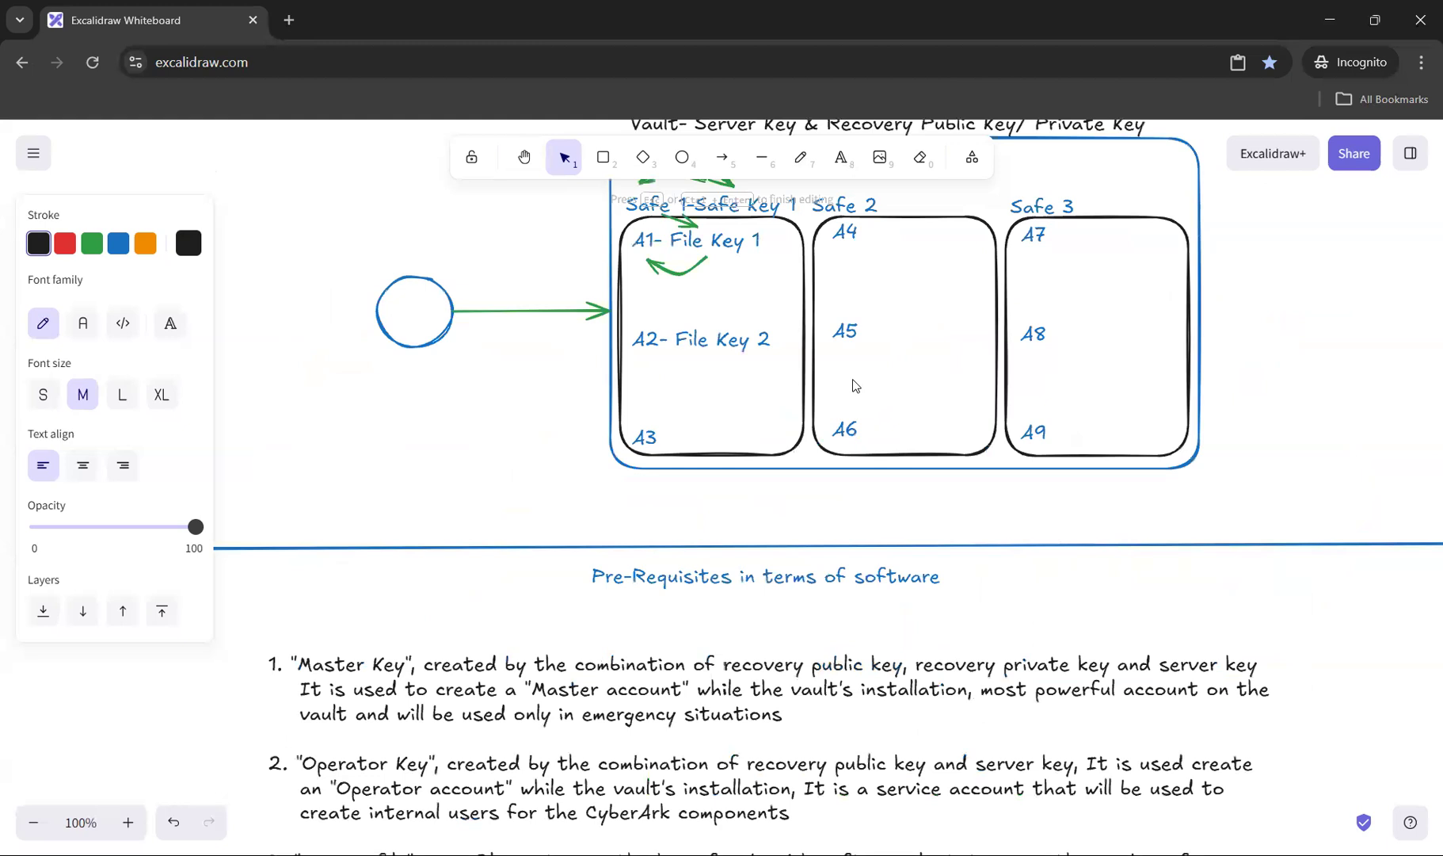
pyautogui.write('Responsibe')
pyautogui.press('BackSpace')
pyautogui.write('le to allw the vault to take control of the')
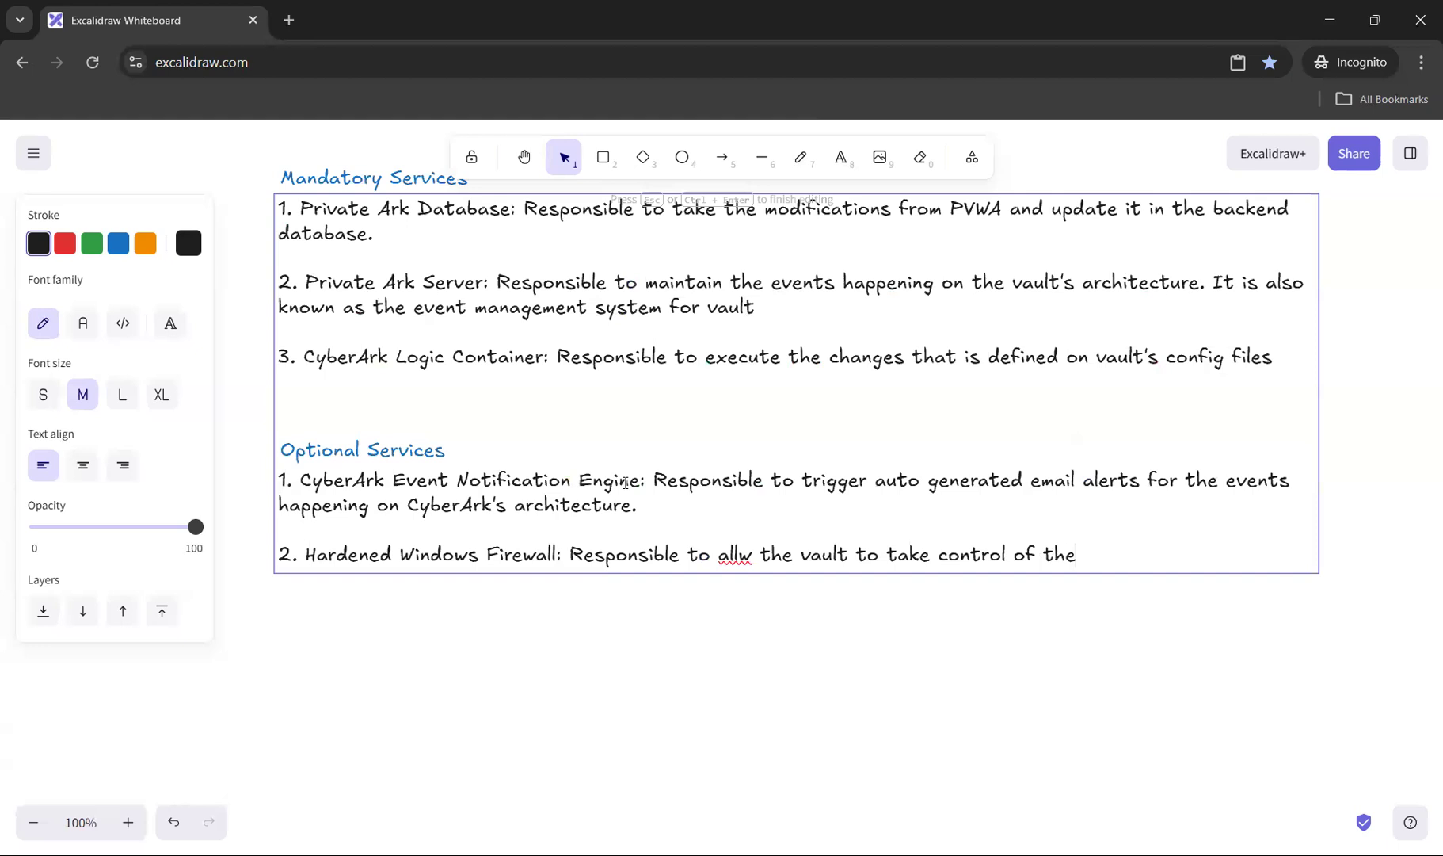
pyautogui.write(' existing firewall, ')
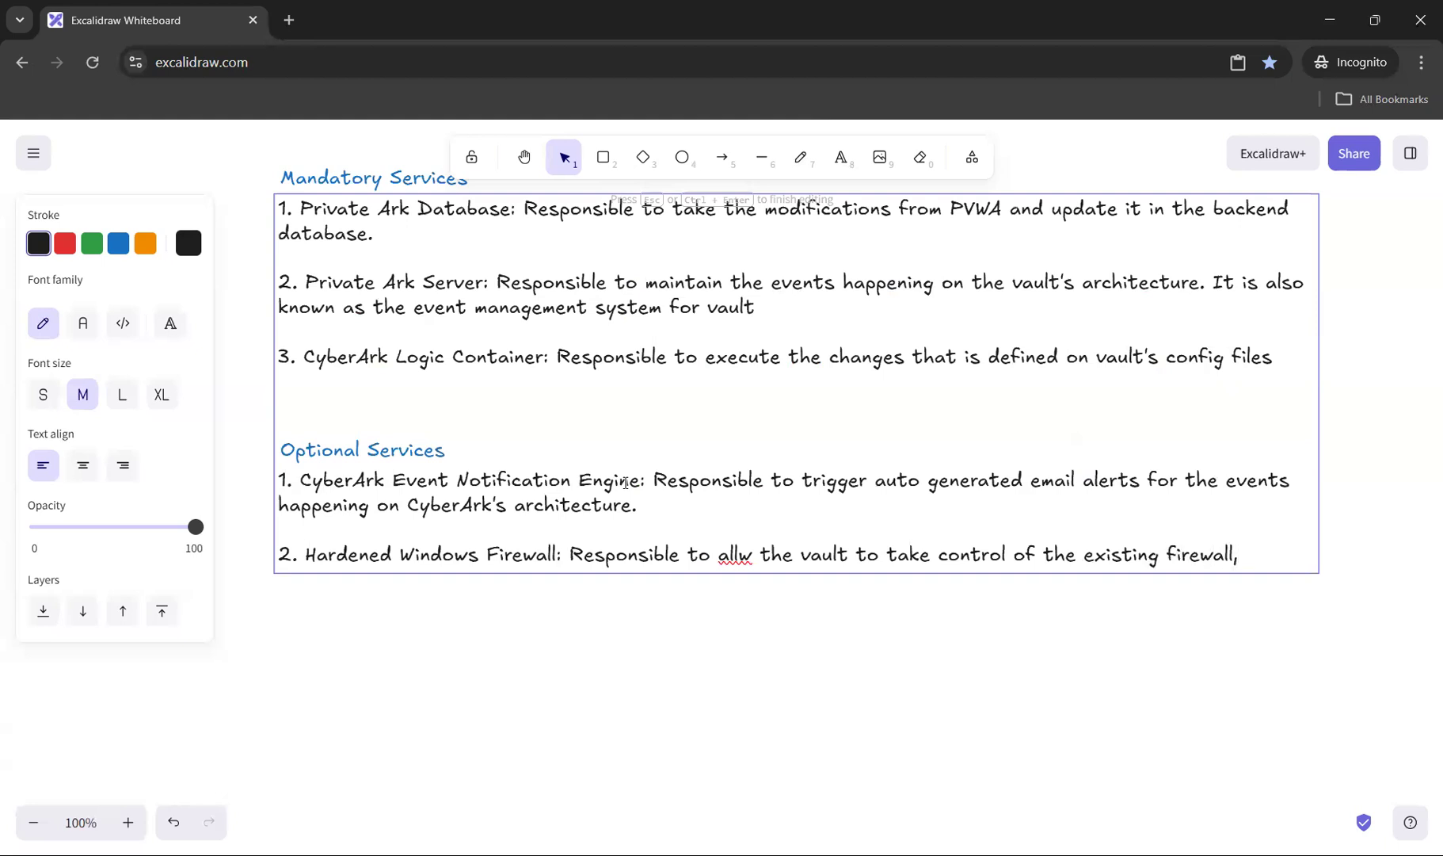
pyautogui.write('and autom')
# Step: Finish the firewall description with "restrict every communication and automatically allow PORT 1858" and correct the misspelled "allow"
pyautogui.press('BackSpace')
pyautogui.press('BackSpace')
pyautogui.press('BackSpace')
pyautogui.press('BackSpace')
pyautogui.press('BackSpace')
pyautogui.press('BackSpace')
pyautogui.press('BackSpace')
pyautogui.press('BackSpace')
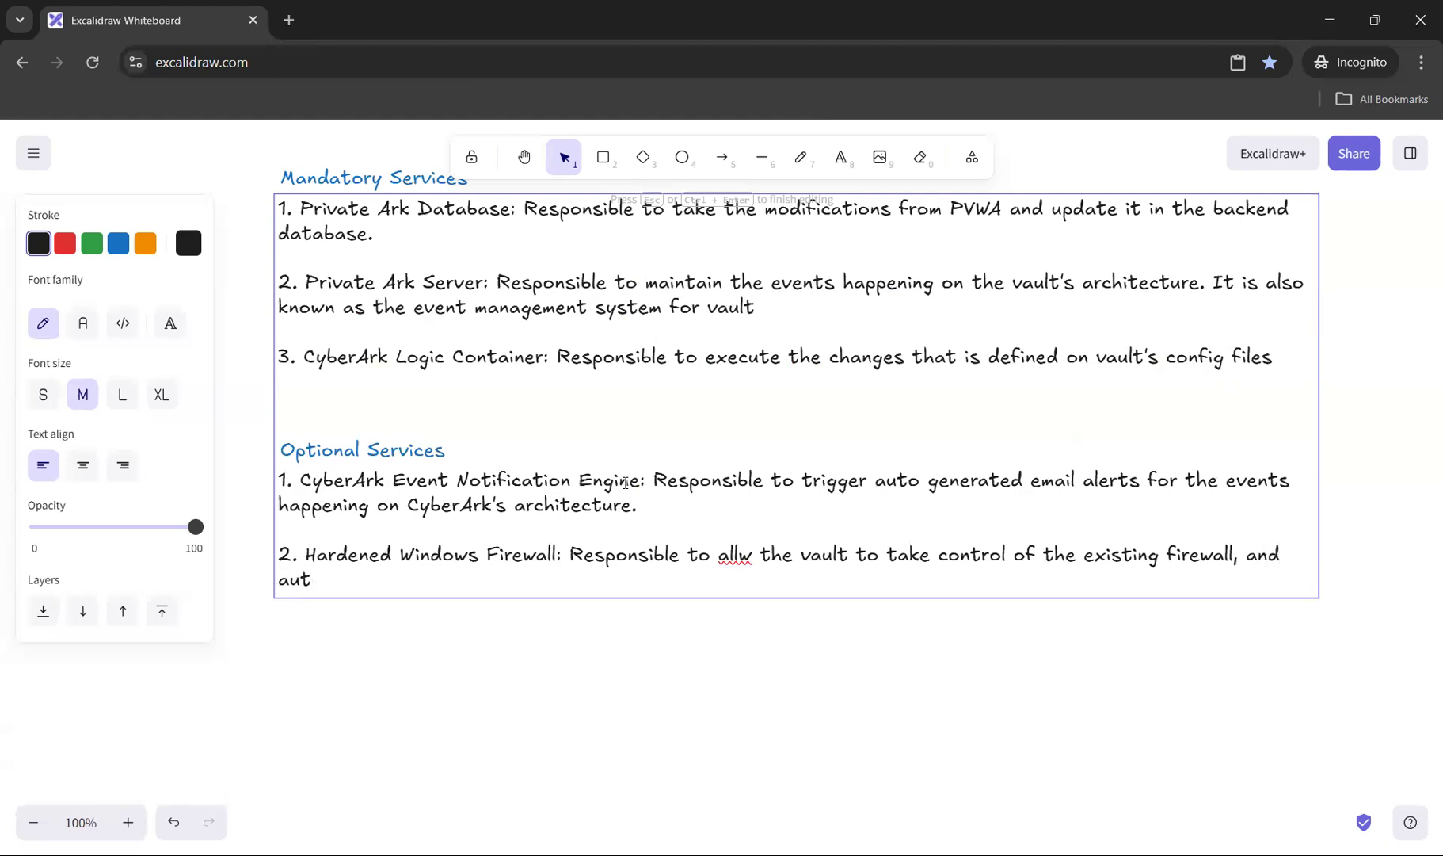
pyautogui.press('BackSpace')
pyautogui.press('BackSpace')
pyautogui.write('restrict every communication and automatically allow PORT 1858')
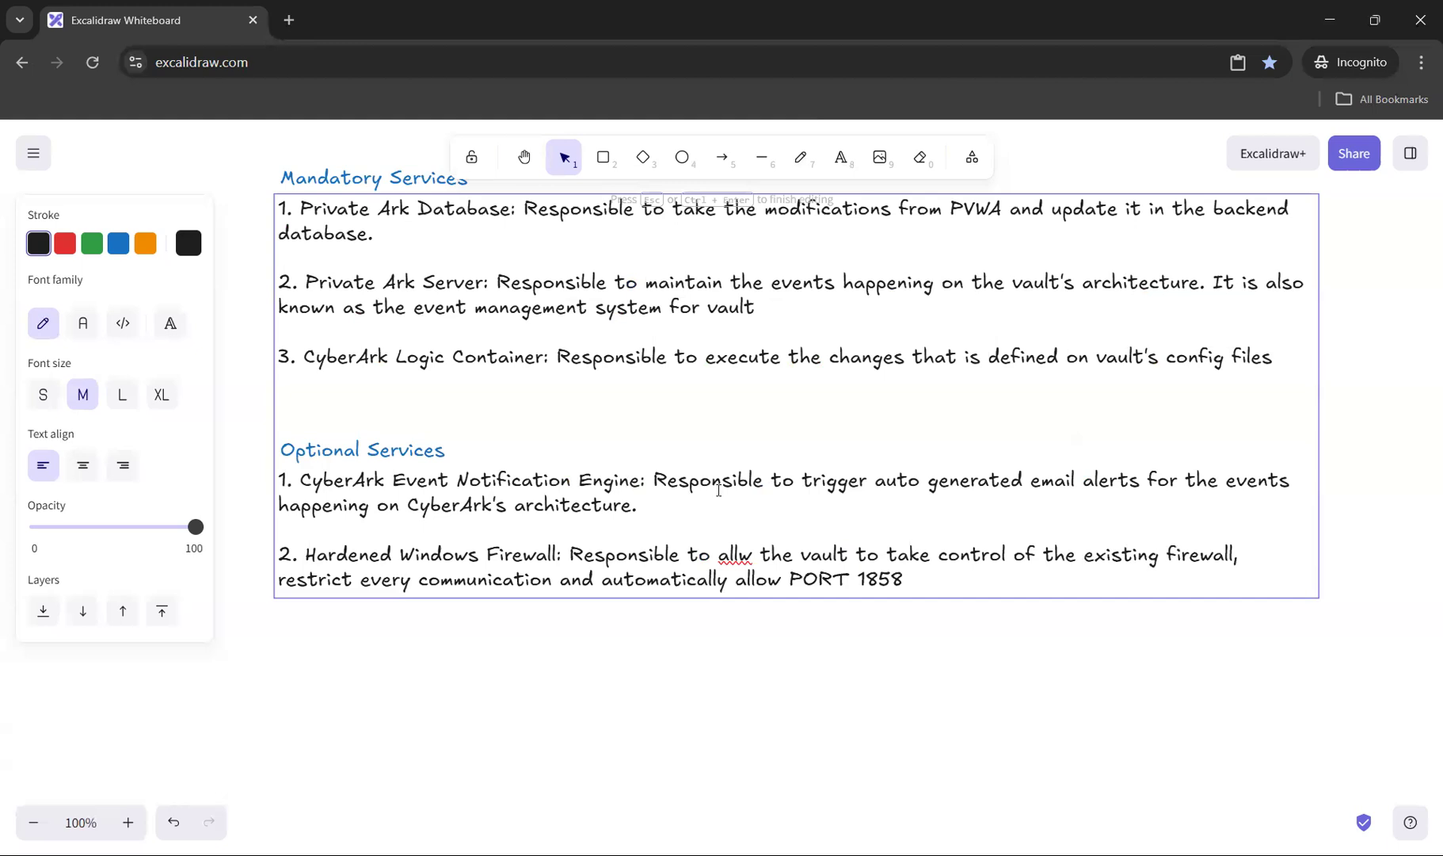
pyautogui.click(738, 554)
pyautogui.write('o')
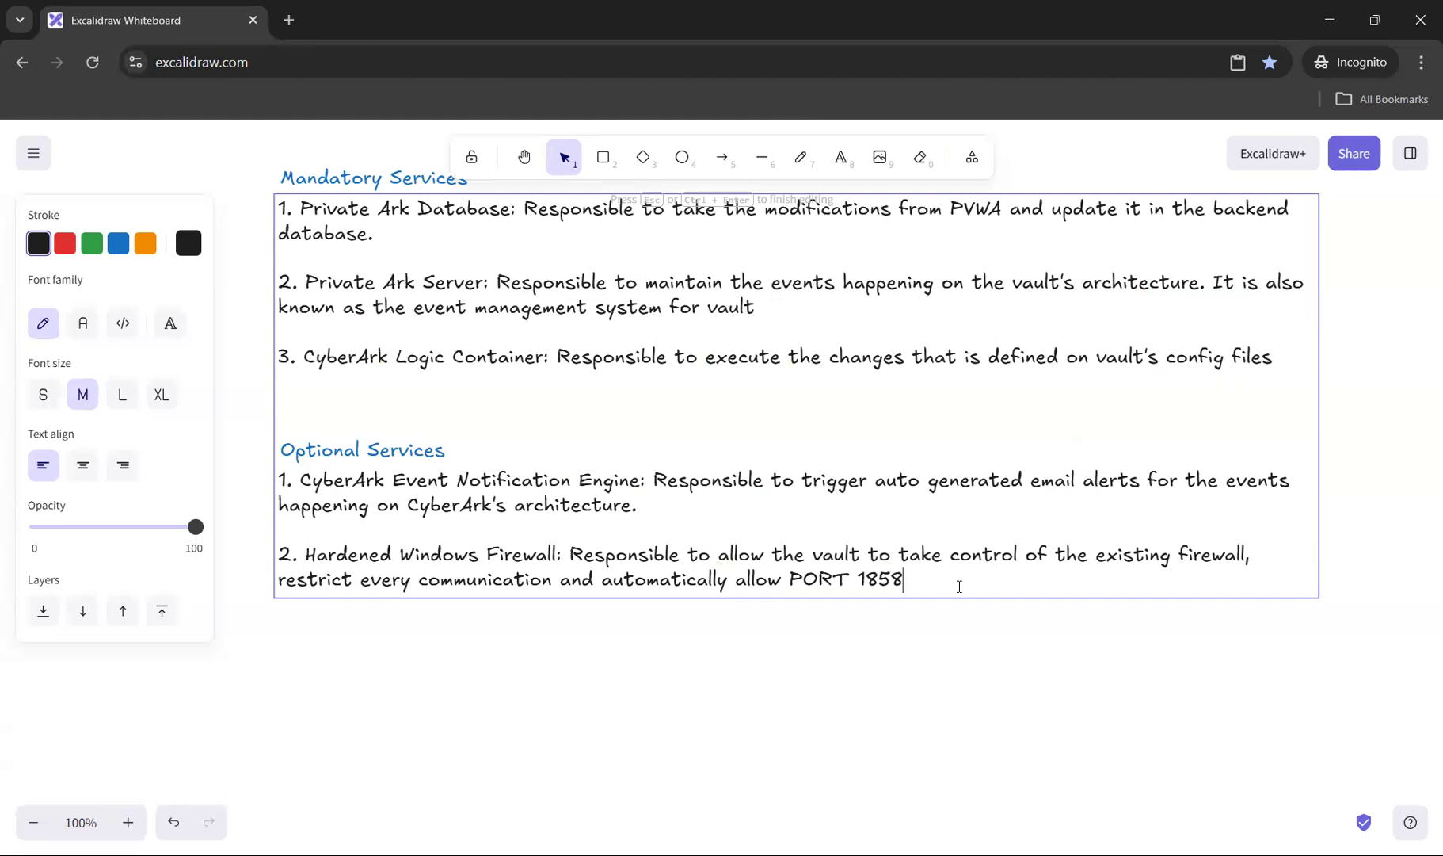
# Step: Add a third item under Optional Services, separated by a blank line, named "3. Private Ark Remote Control Agent:"
pyautogui.press('Return')
pyautogui.press('Return')
pyautogui.write('3. ')
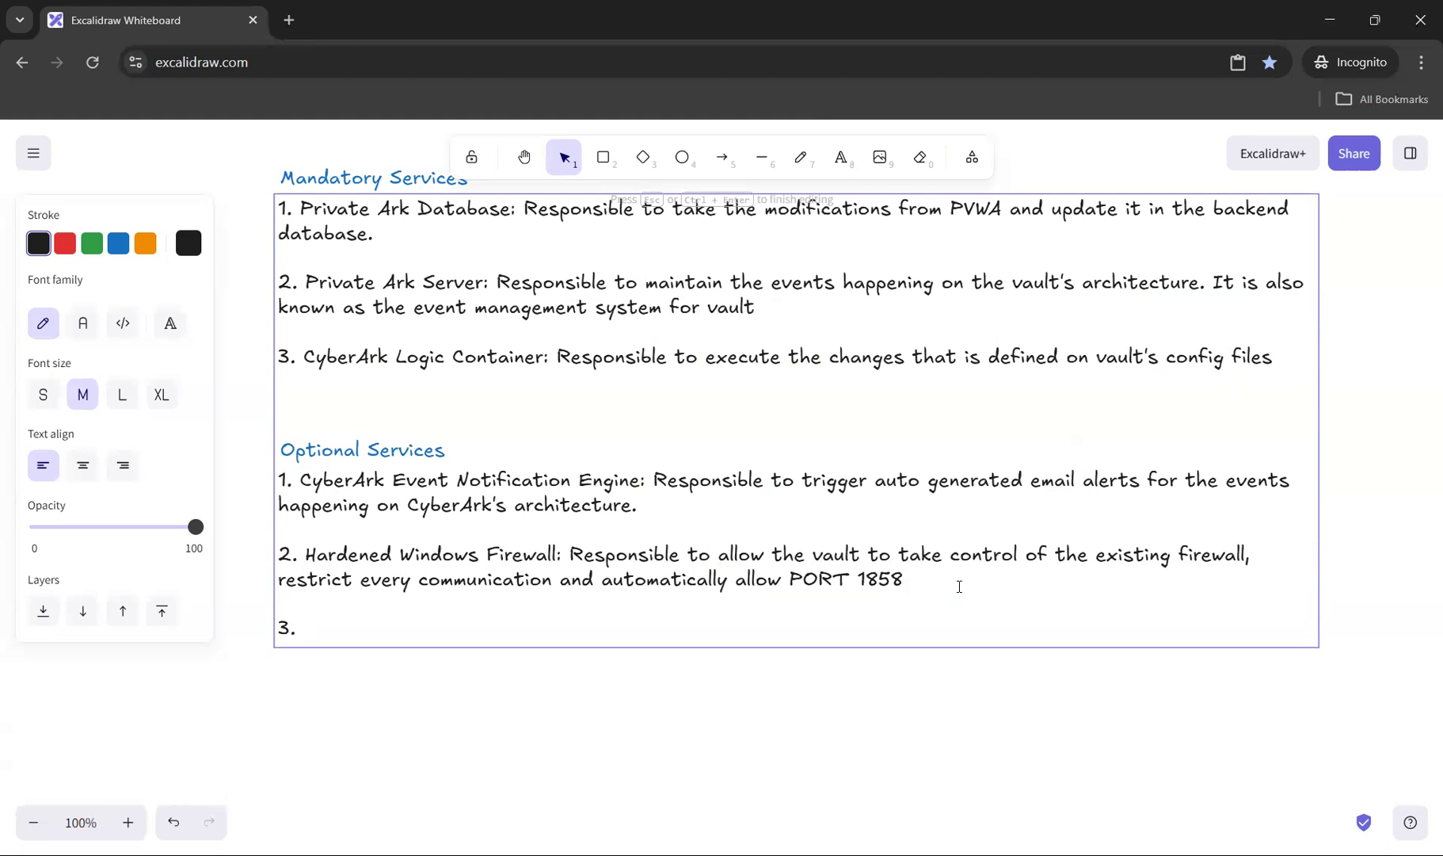
pyautogui.write('Private Ark Remote C')
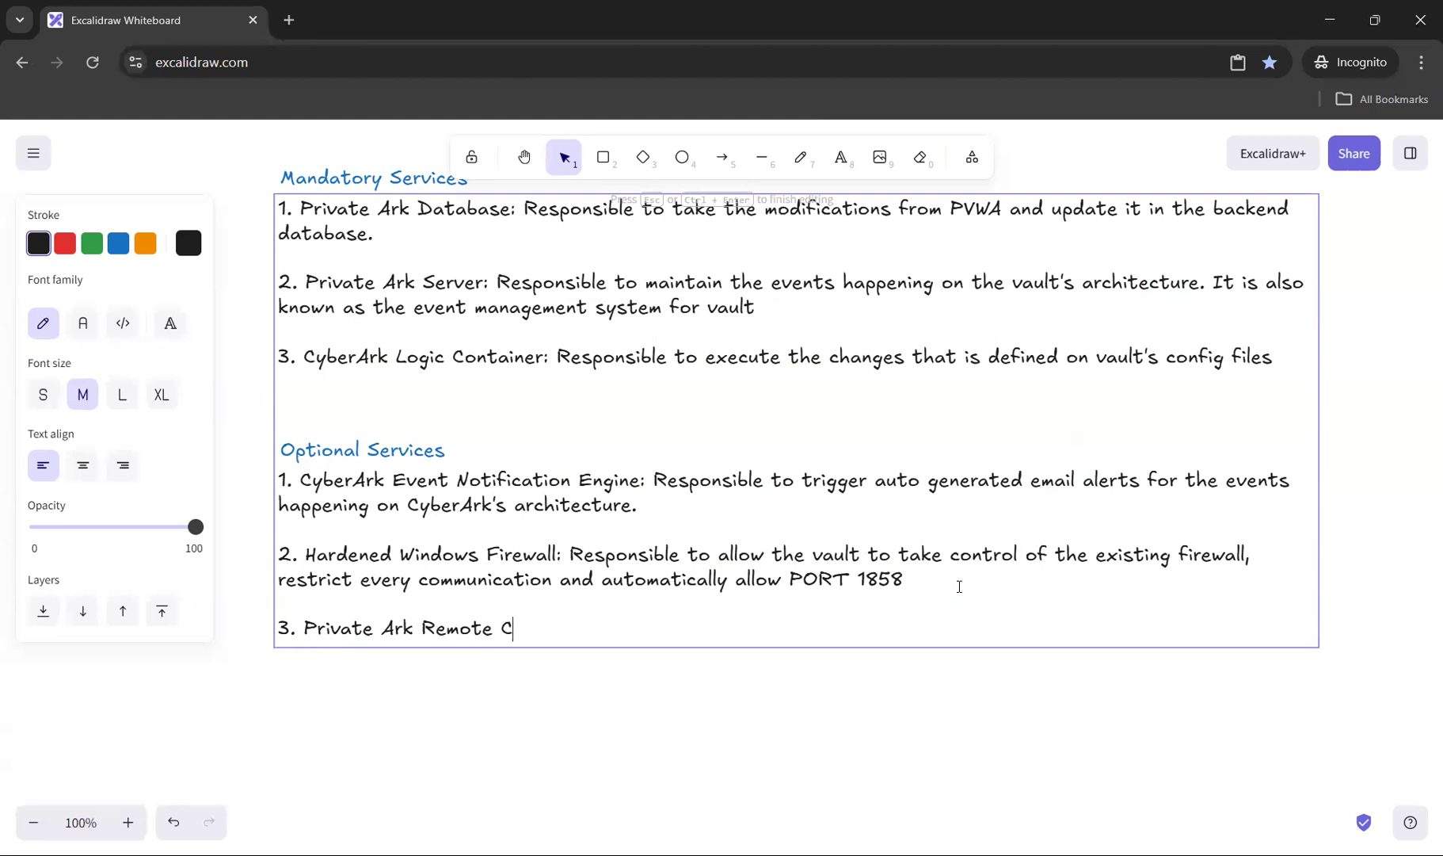
pyautogui.write('ontrol Agent: Respons')
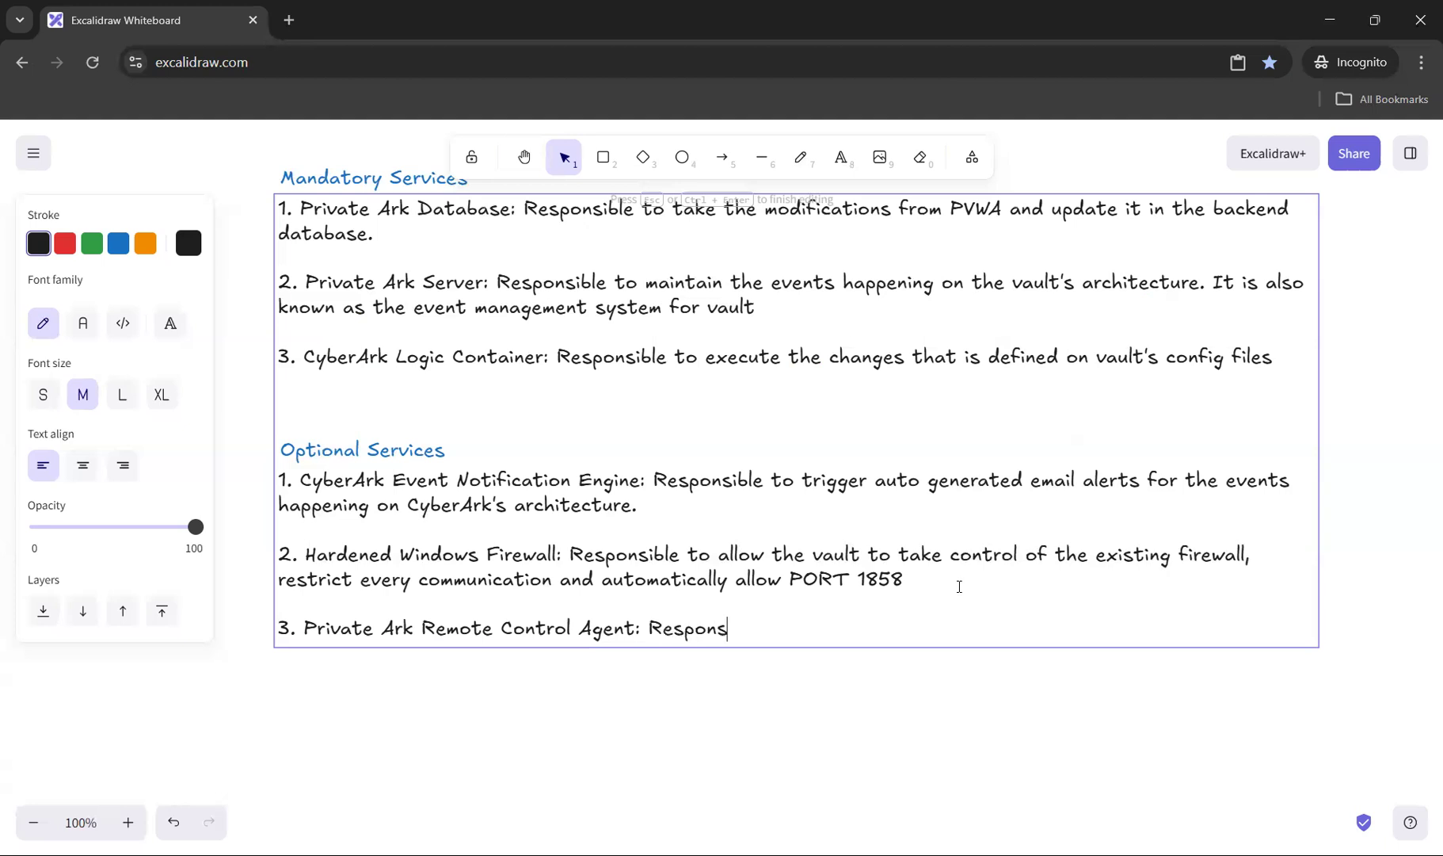
# Step: Describe the Private Ark Remote Control Agent item with "Responsible to monitor the parameters of the vault"
pyautogui.write('ible to monitor the parat')
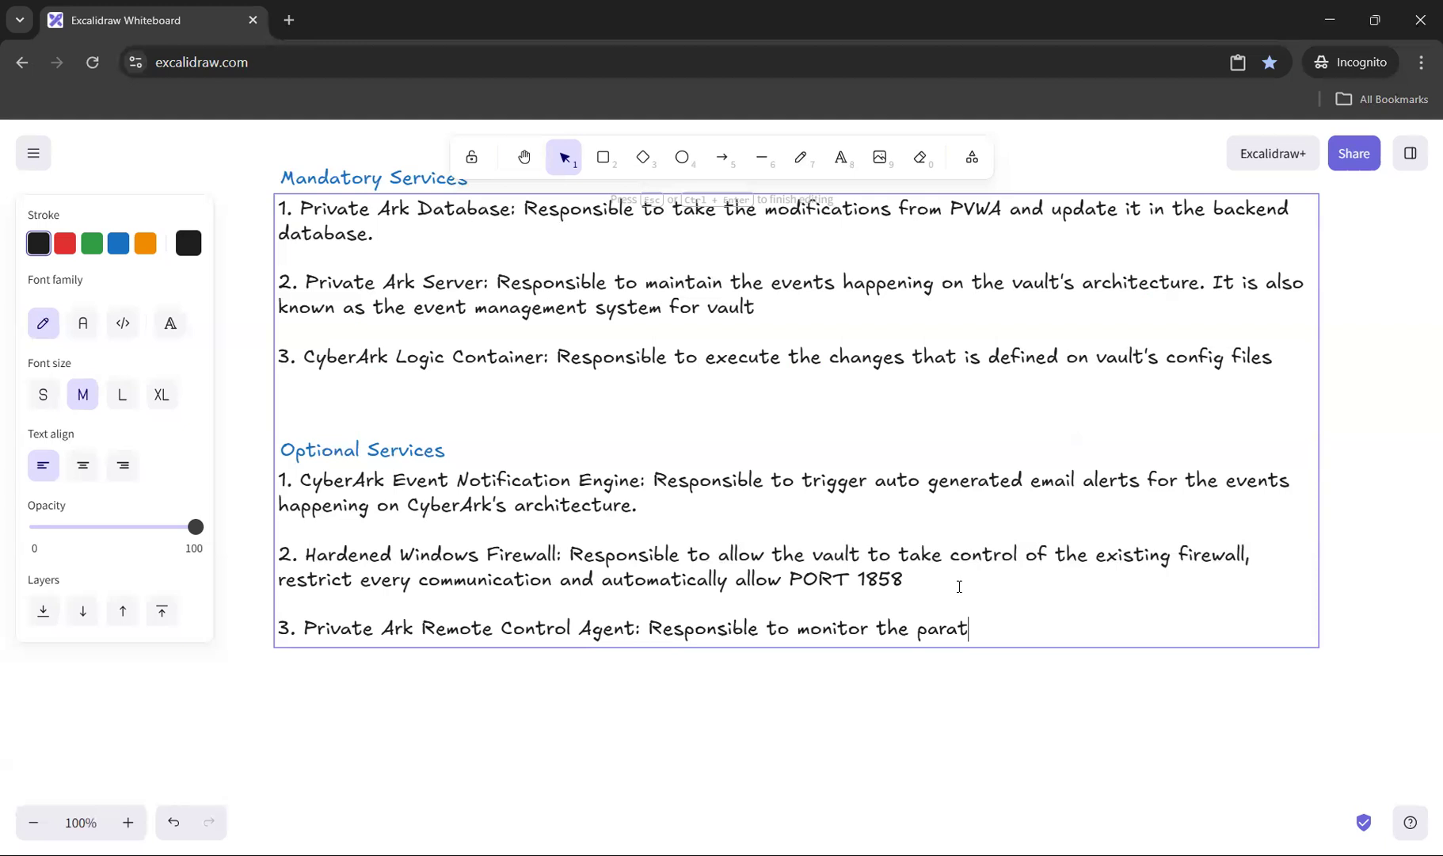
pyautogui.press('BackSpace')
pyautogui.write('mee')
pyautogui.write('ters of the vault')
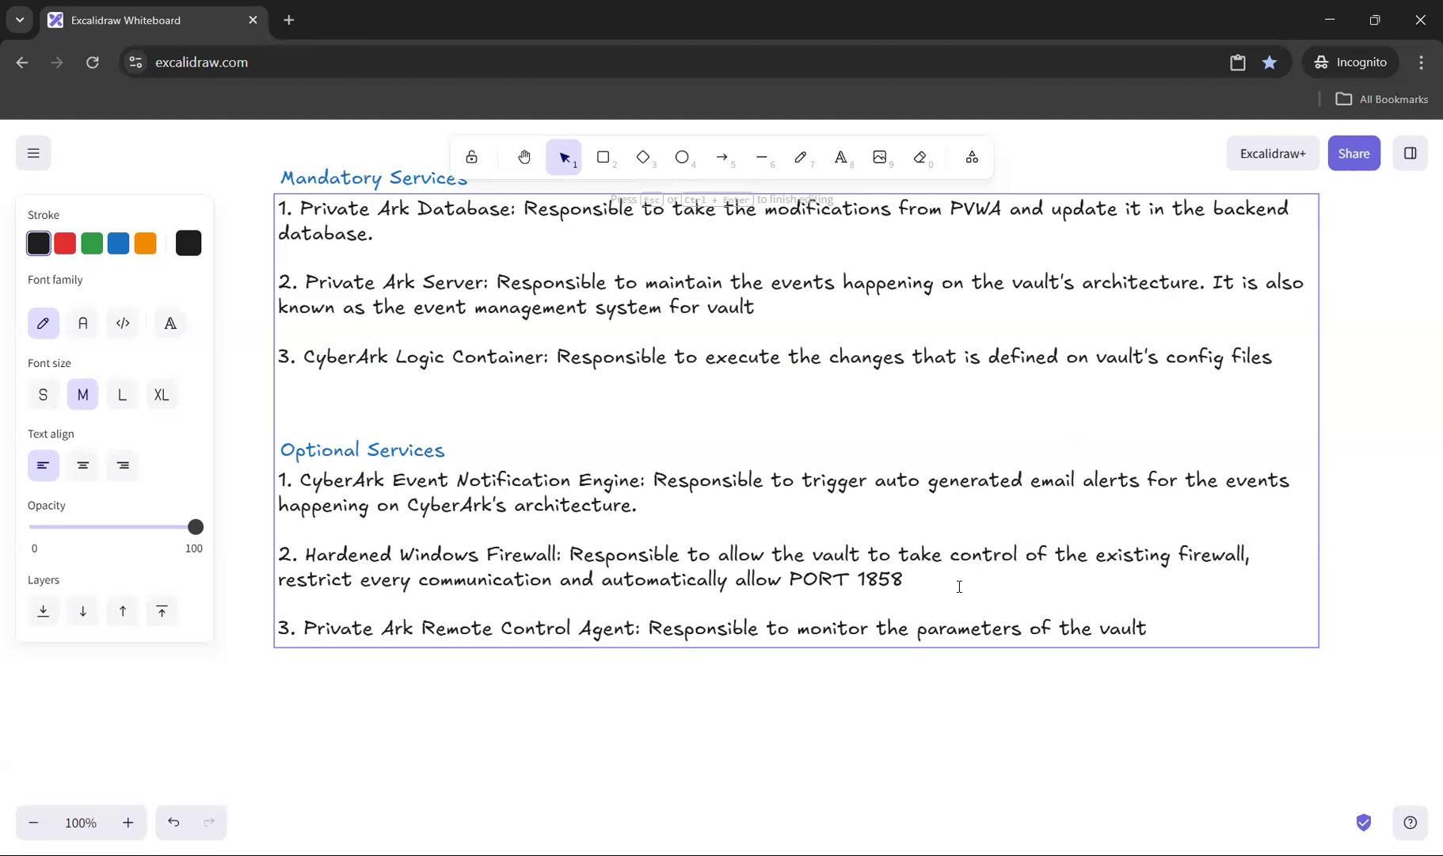
# Step: Draw a black rounded rectangle with a solid outline in the empty canvas area beside the Optional Services list
pyautogui.click(523, 157)
pyautogui.moveTo(603, 448); pyautogui.dragTo(1020, 493)
pyautogui.click(603, 157)
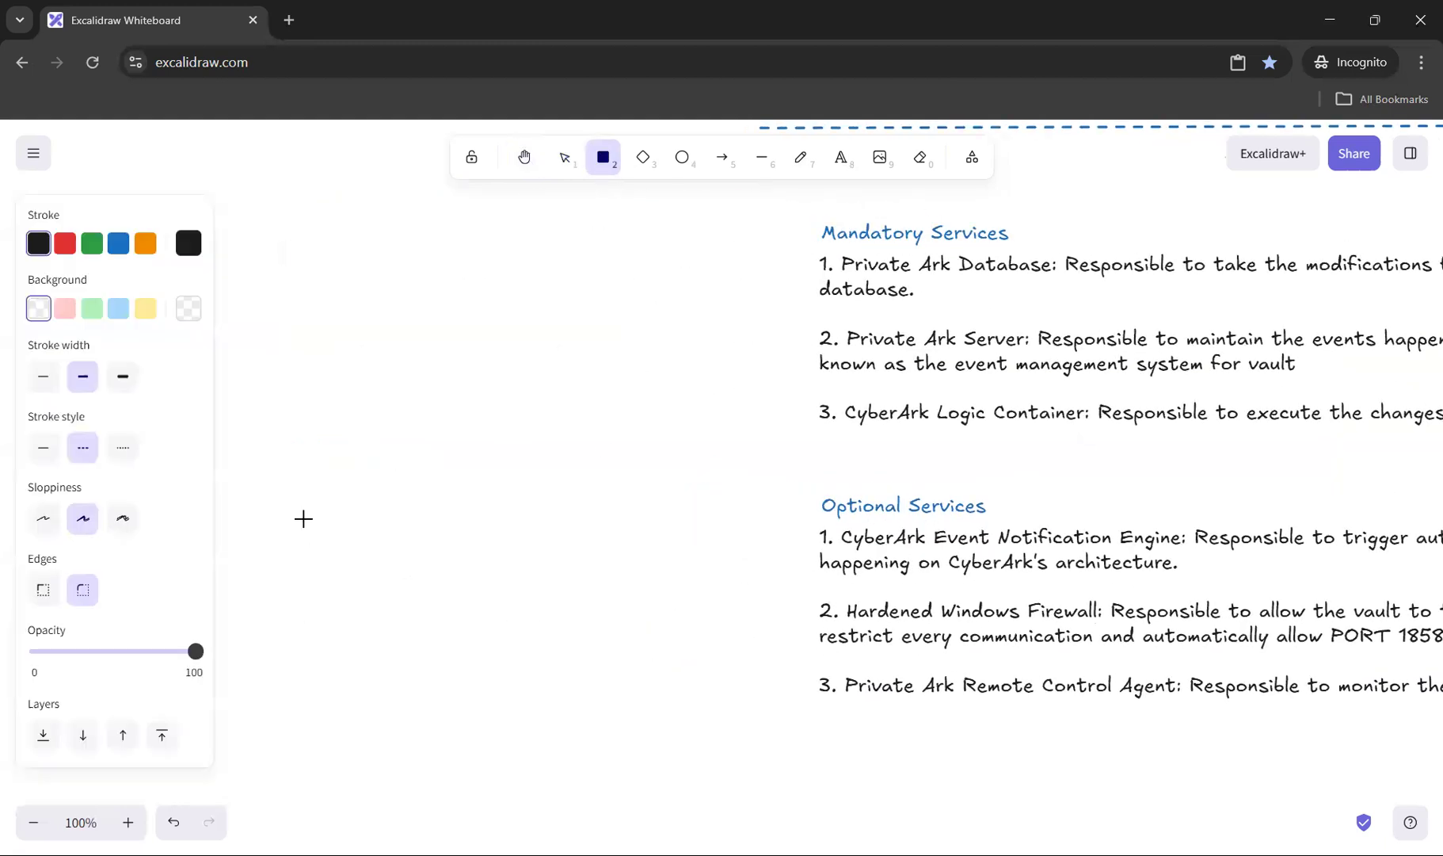
pyautogui.moveTo(288, 504); pyautogui.dragTo(444, 678)
pyautogui.click(44, 449)
pyautogui.moveTo(365, 568)
pyautogui.mouseDown()
pyautogui.moveTo(342, 571)
pyautogui.moveTo(410, 571)
pyautogui.mouseUp()
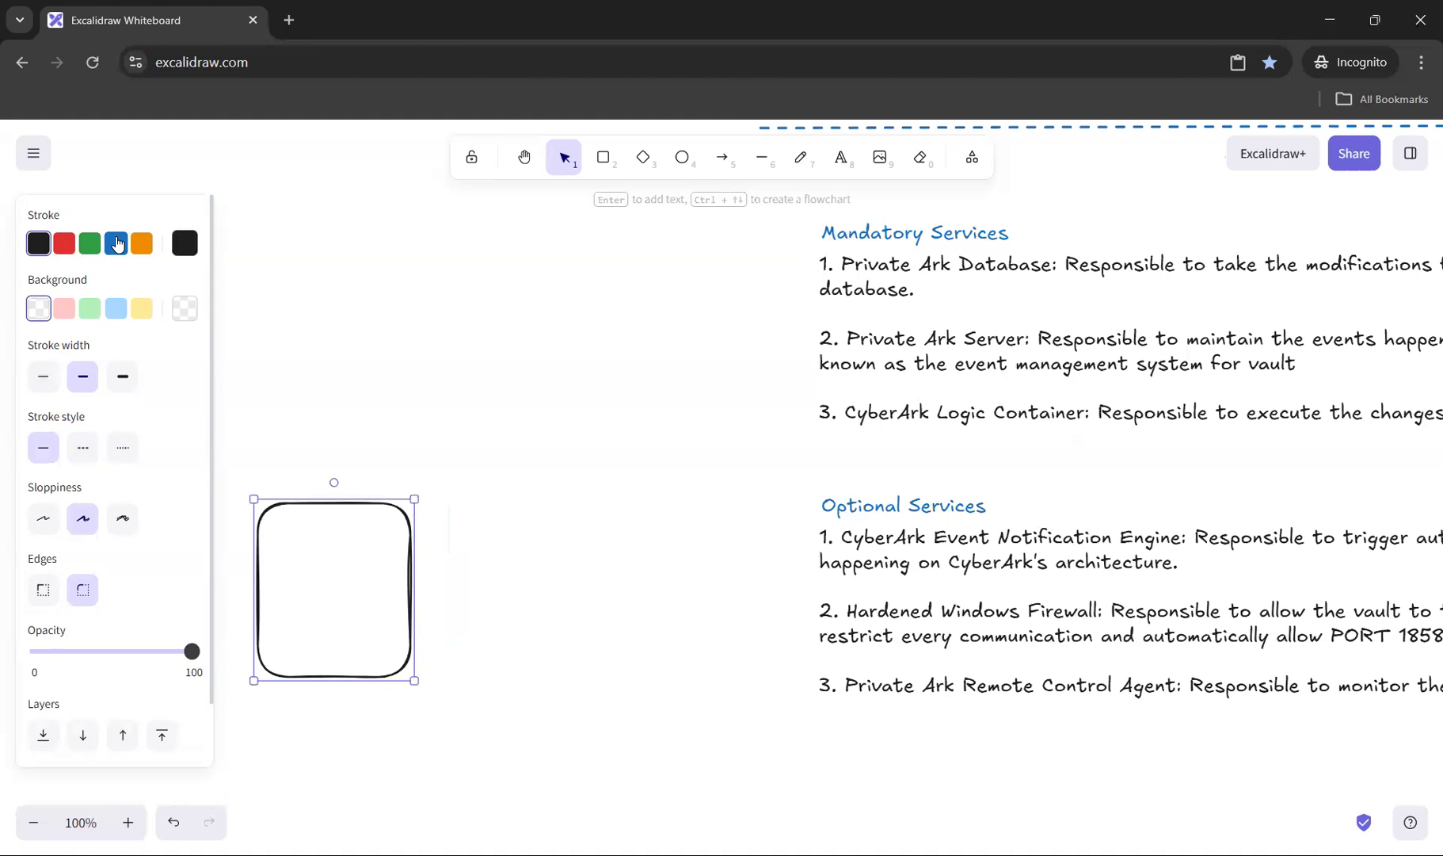
pyautogui.press('Escape')
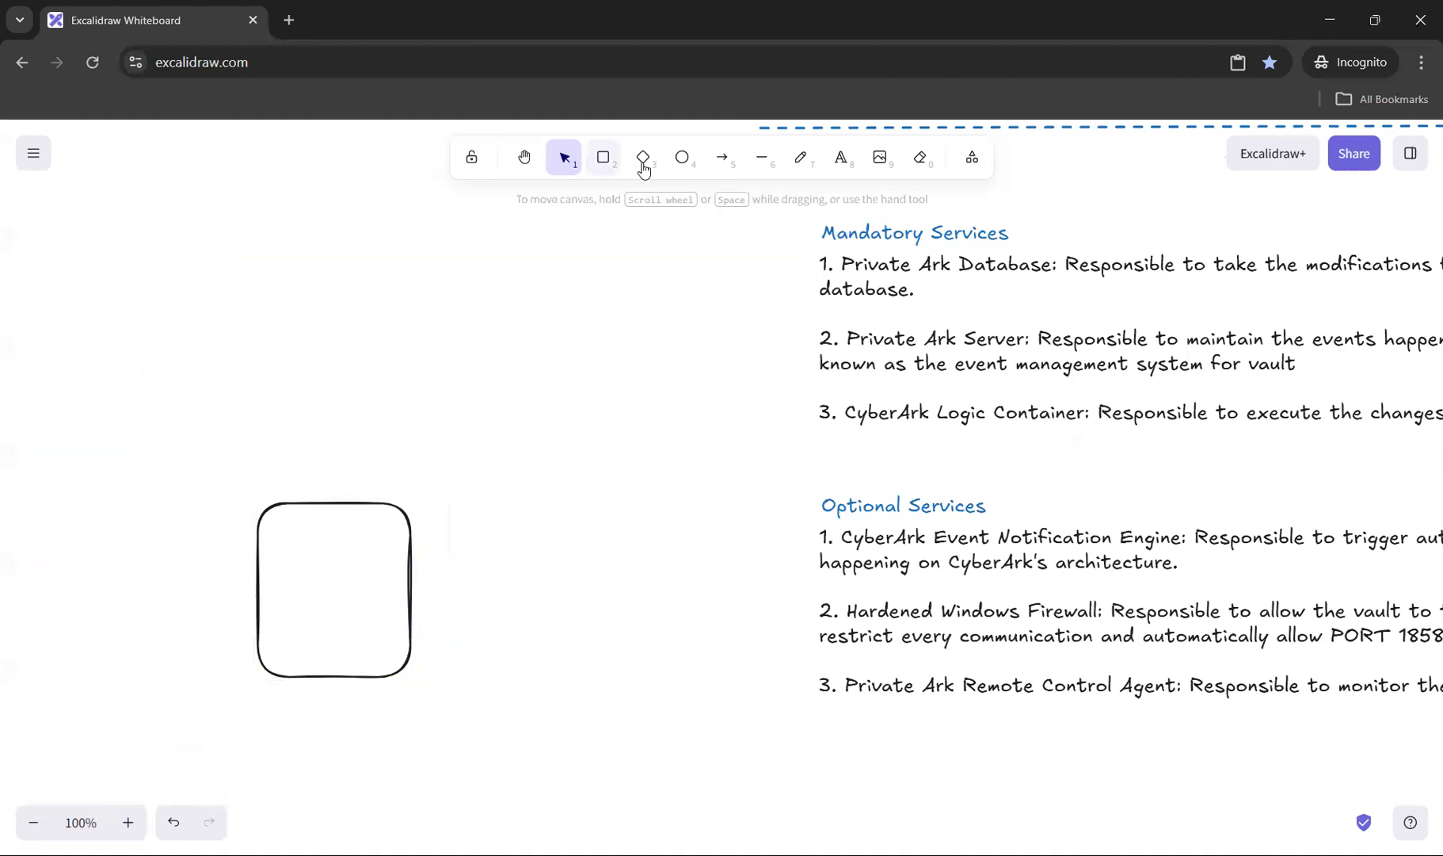
# Step: Draw a small blue diamond in the lower part of the rounded rectangle
pyautogui.click(643, 157)
pyautogui.click(118, 242)
pyautogui.moveTo(314, 591); pyautogui.dragTo(340, 643)
pyautogui.click(309, 464)
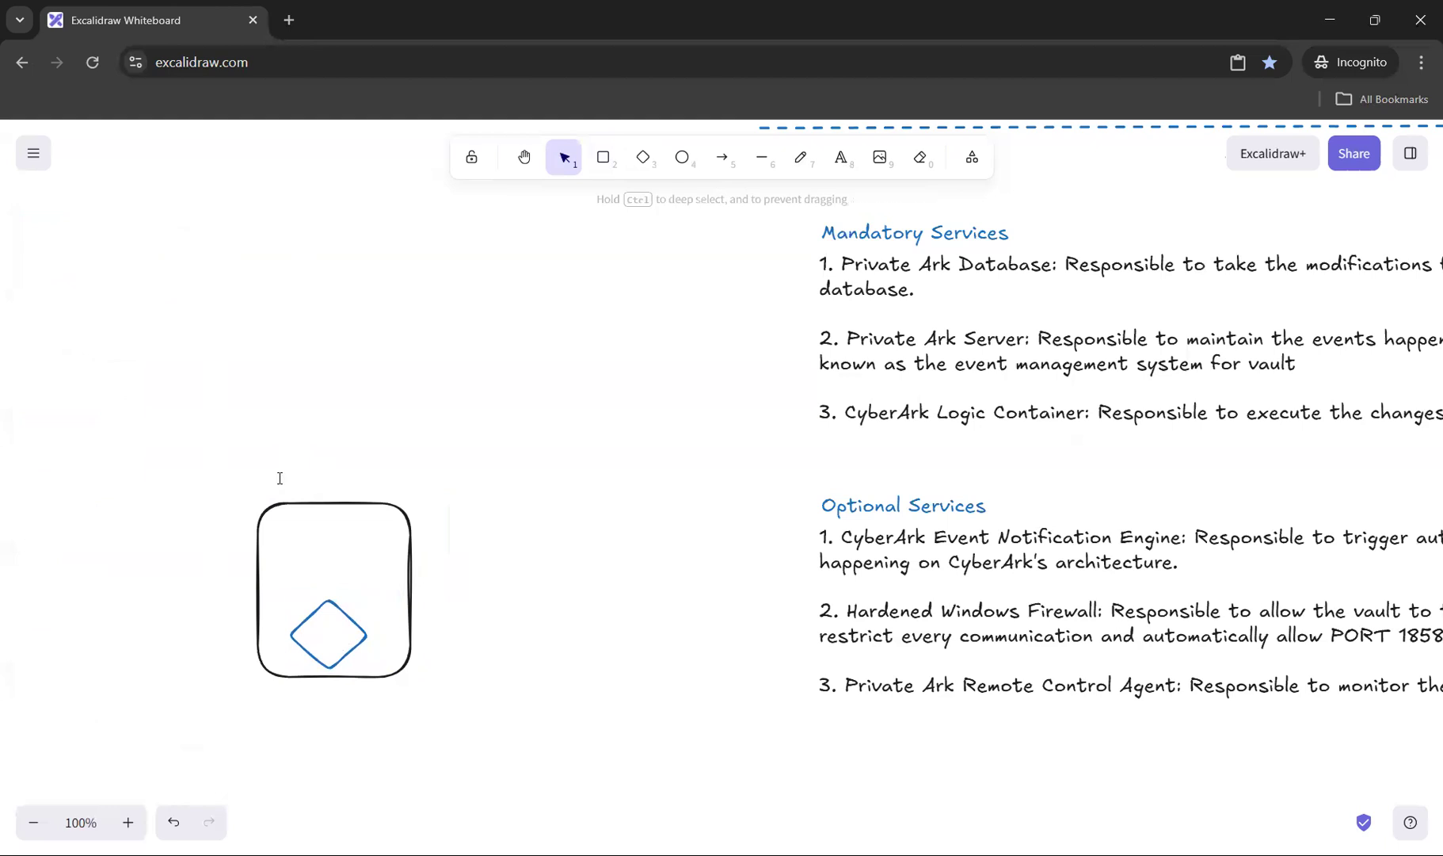
# Step: Label the rectangle "Vault" just above its upper edge and centre the diamond horizontally inside it
pyautogui.doubleClick(280, 478)
pyautogui.write('Vault')
pyautogui.press('Escape')
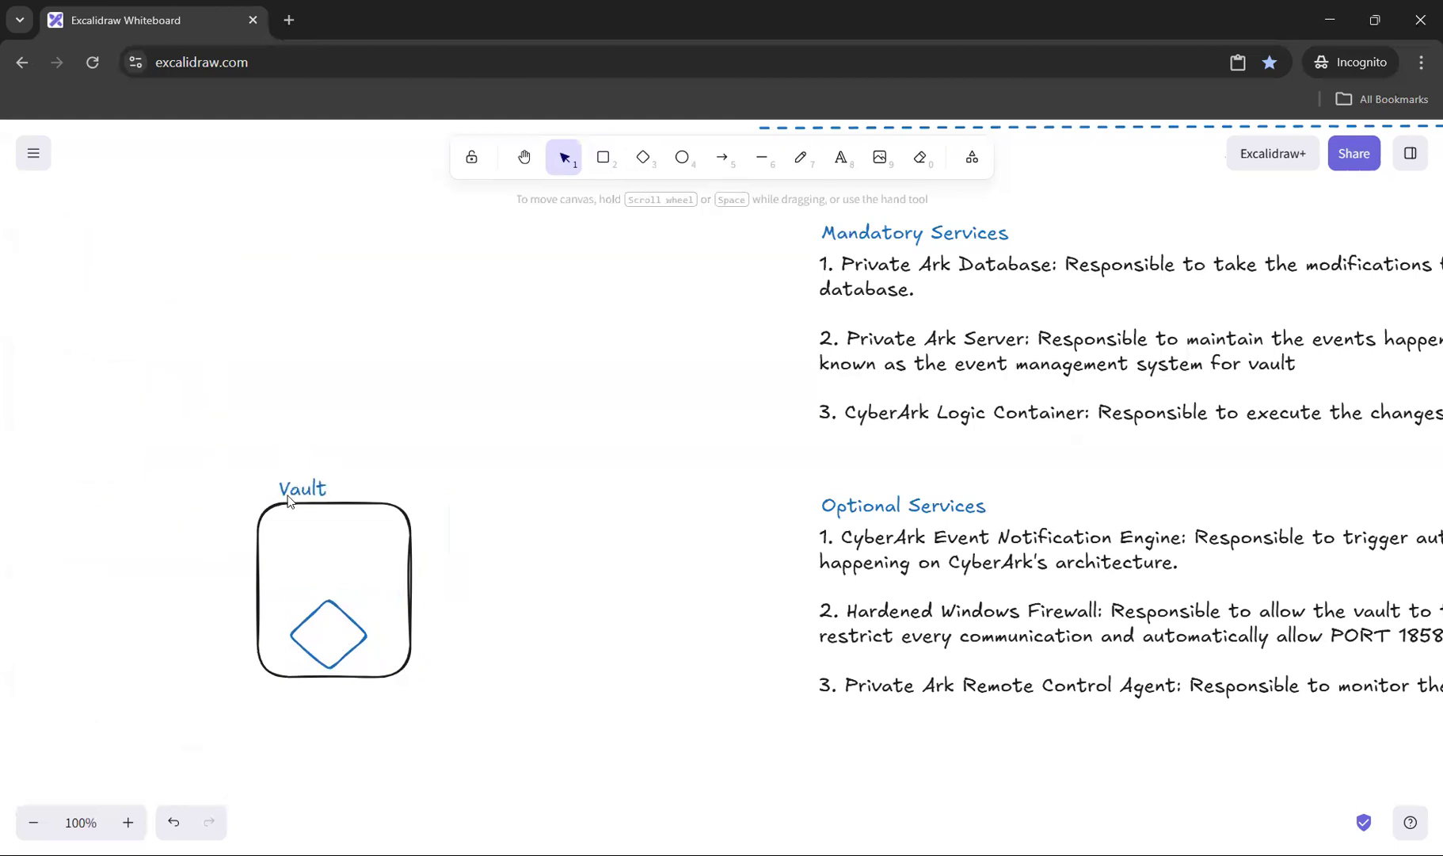
pyautogui.click(326, 600)
pyautogui.moveTo(324, 613); pyautogui.dragTo(331, 613)
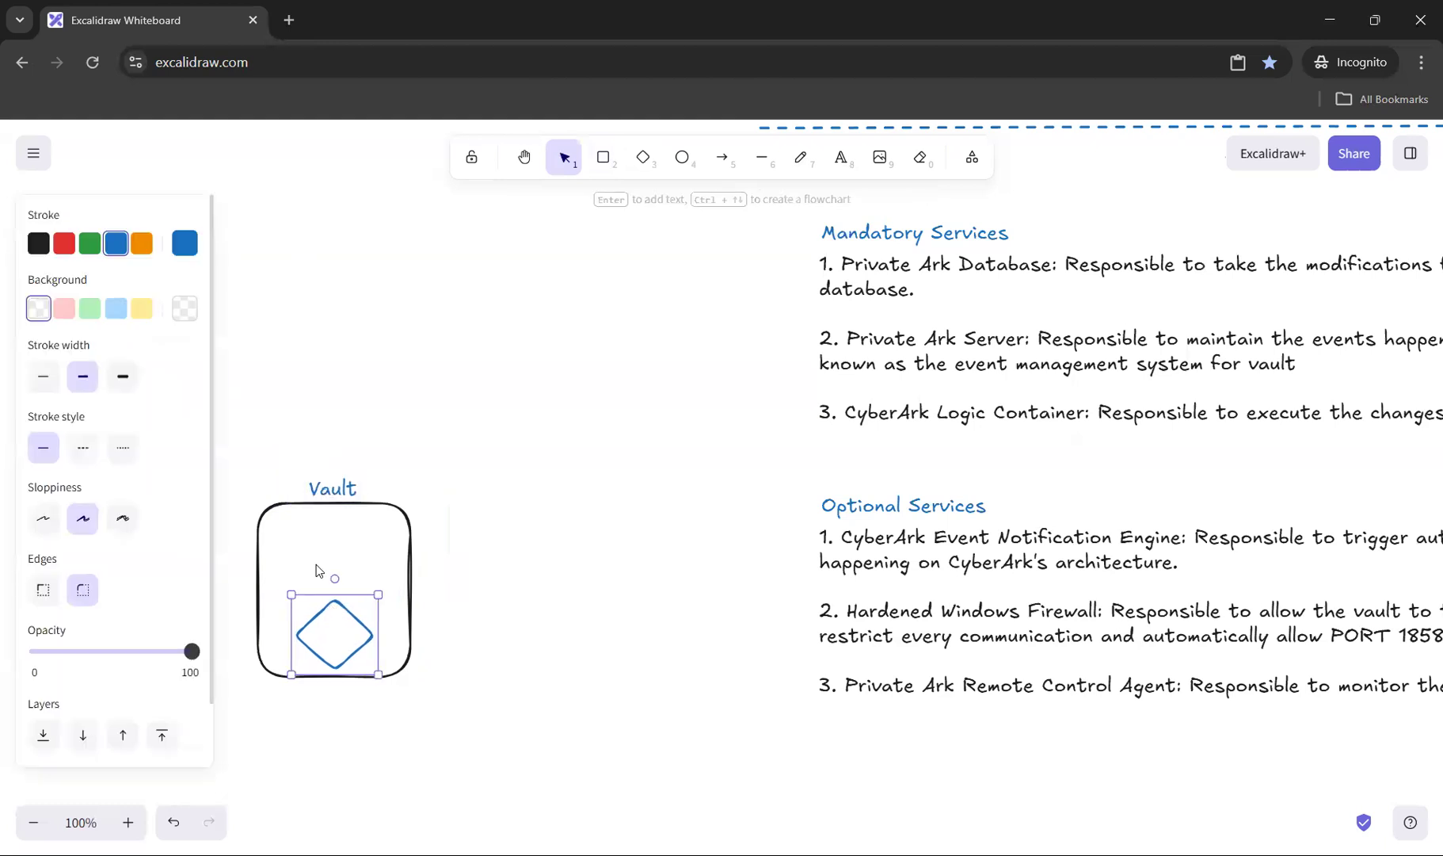
# Step: Add the text "Remote Control Agent" above the diamond inside the Vault rectangle
pyautogui.doubleClick(268, 569)
pyautogui.write('Remote Control agent')
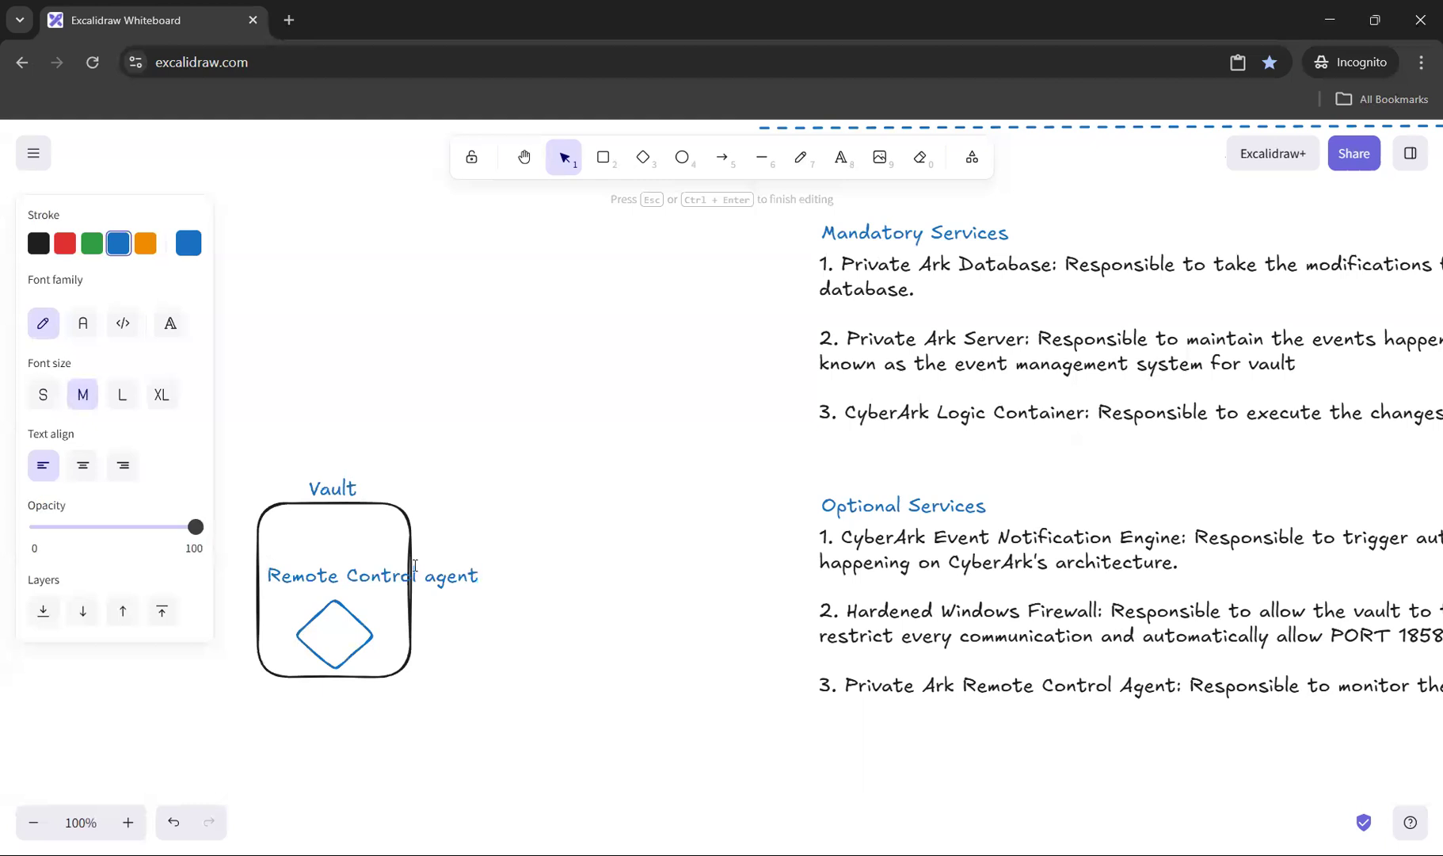
pyautogui.moveTo(426, 576); pyautogui.dragTo(435, 576)
pyautogui.write('A')
pyautogui.click(484, 589)
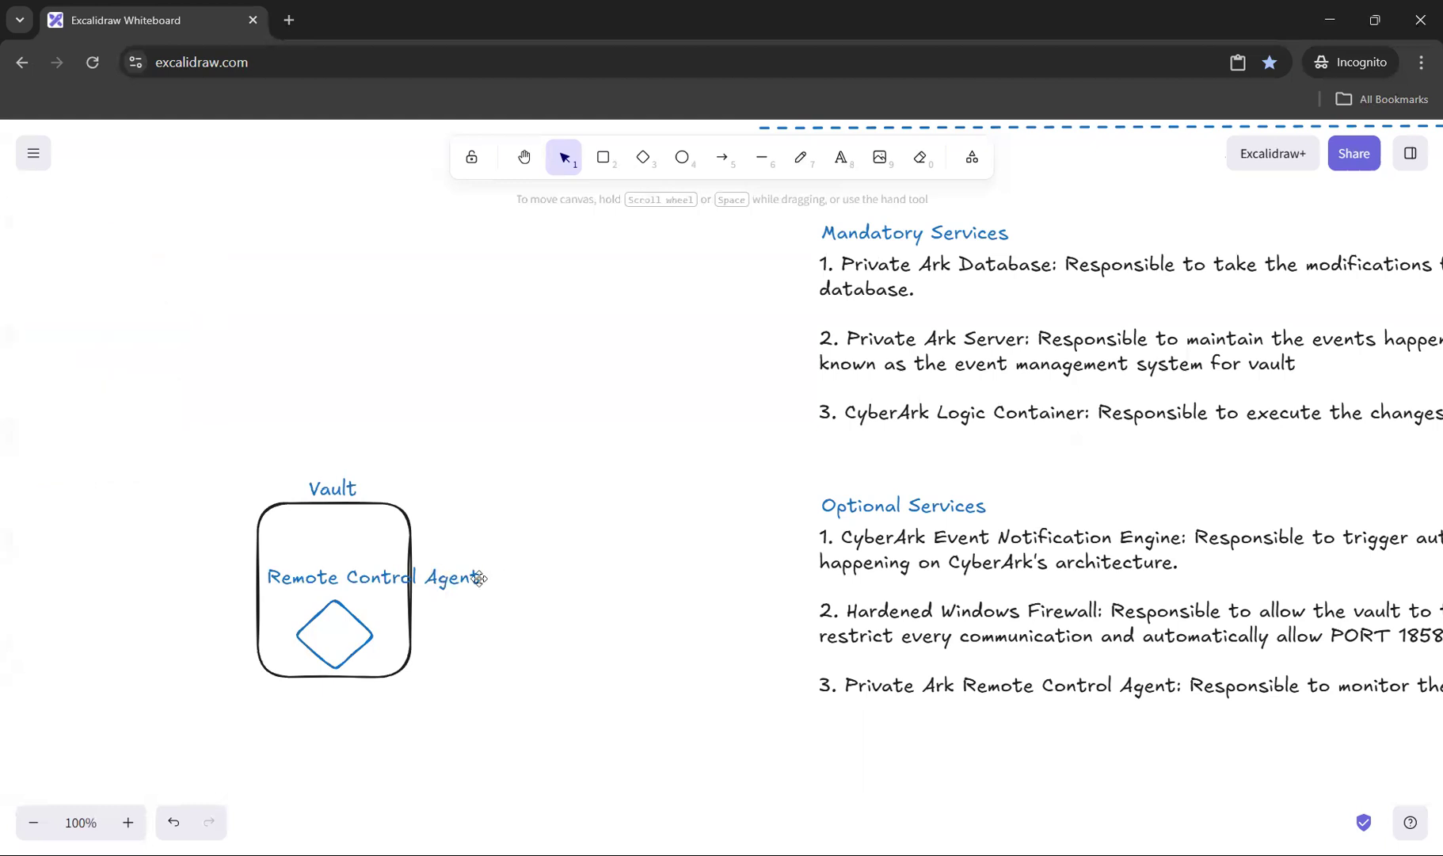
# Step: Narrow the Remote Control Agent label so it wraps onto two lines, and centre-align its text
pyautogui.click(480, 579)
pyautogui.moveTo(484, 577); pyautogui.dragTo(381, 570)
pyautogui.click(83, 465)
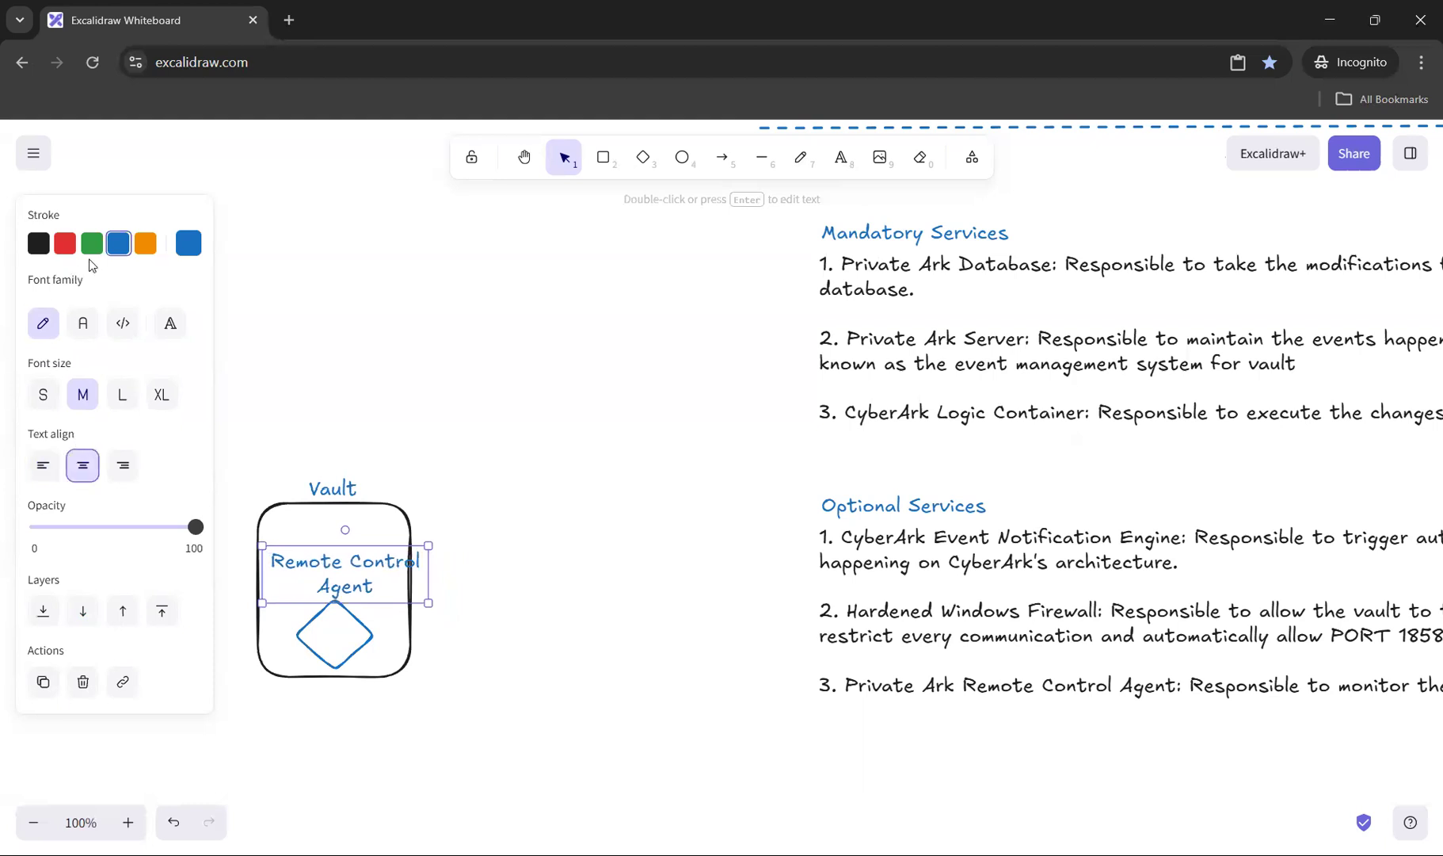
# Step: Make the Remote Control Agent label black with small font size so it fits inside the Vault rectangle
pyautogui.click(38, 243)
pyautogui.click(434, 560)
pyautogui.click(375, 561)
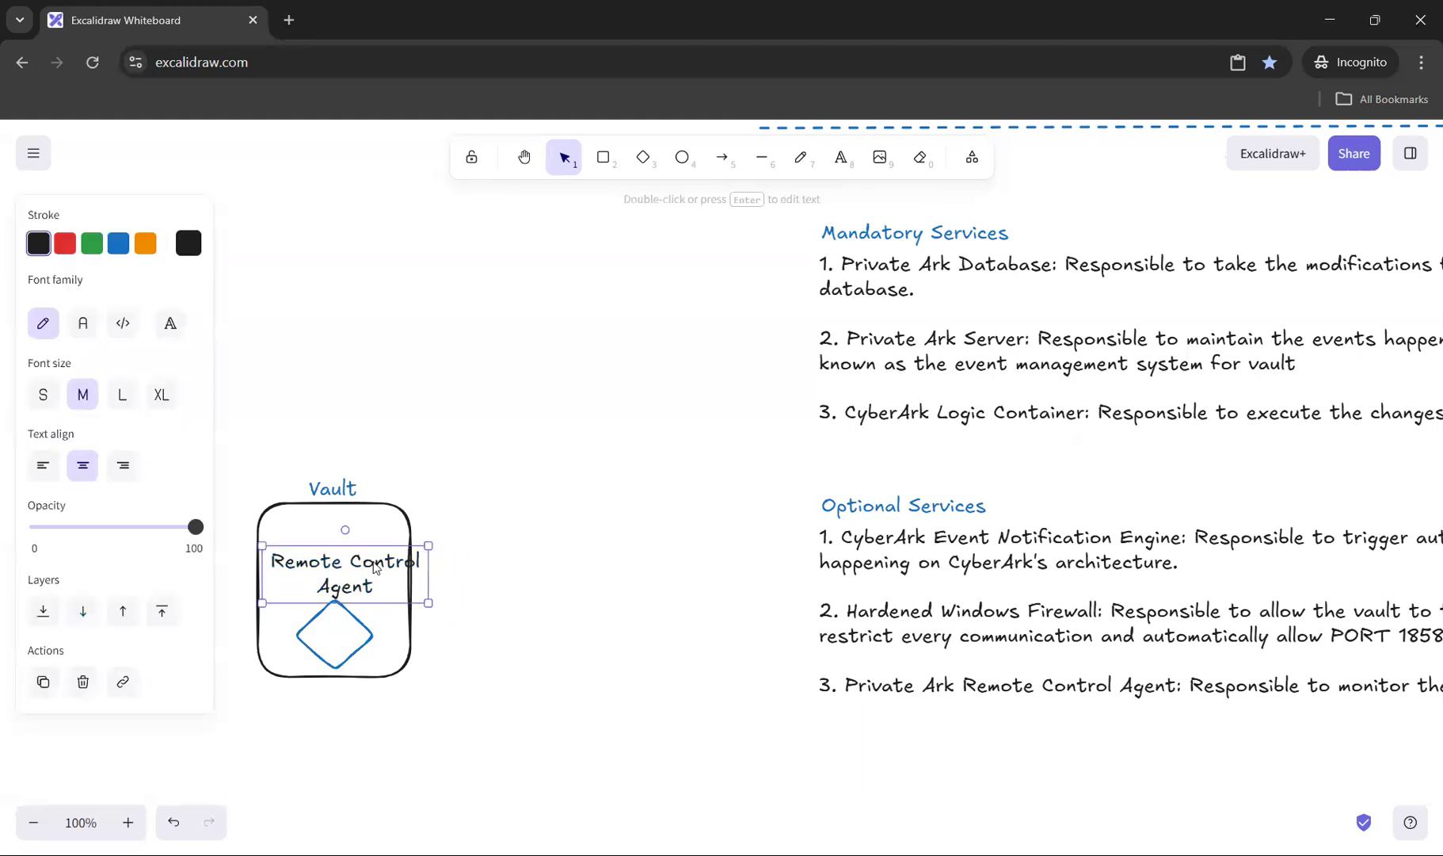
pyautogui.click(42, 395)
pyautogui.click(452, 599)
pyautogui.click(366, 572)
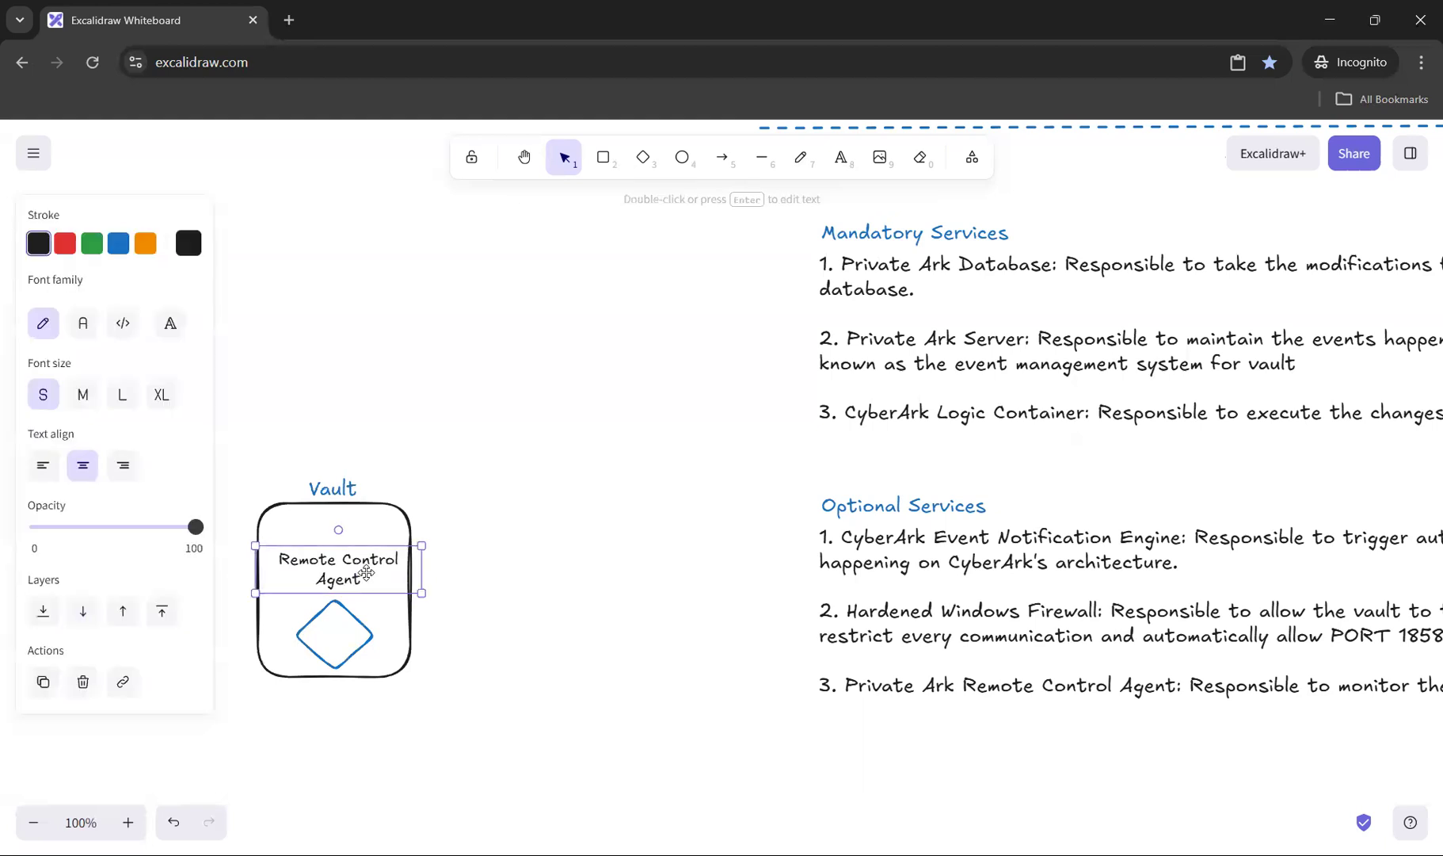
pyautogui.click(541, 573)
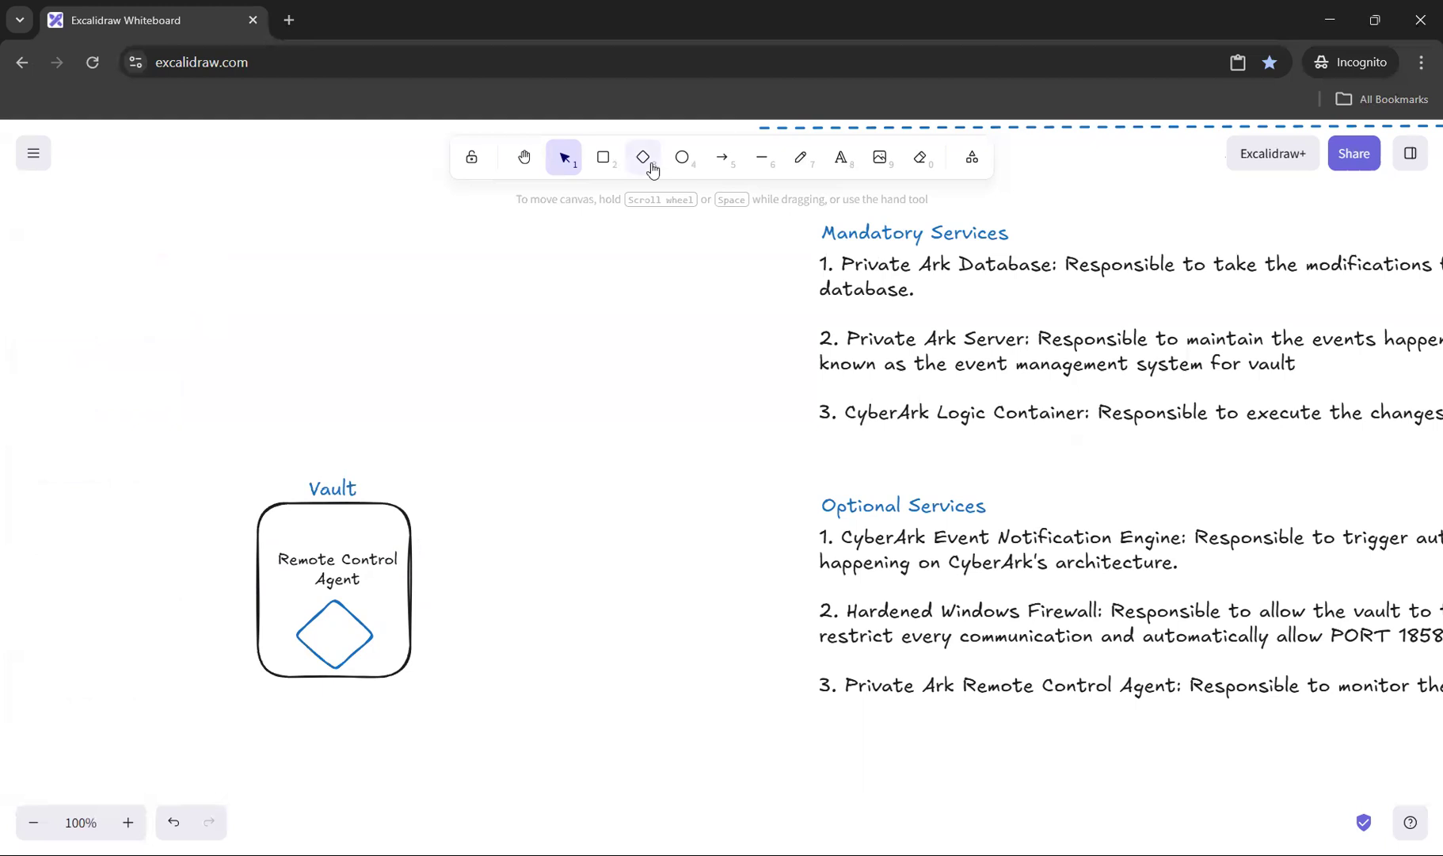
# Step: Duplicate the blue diamond and place the copy outside the Vault rectangle, level with the original
pyautogui.click(364, 631)
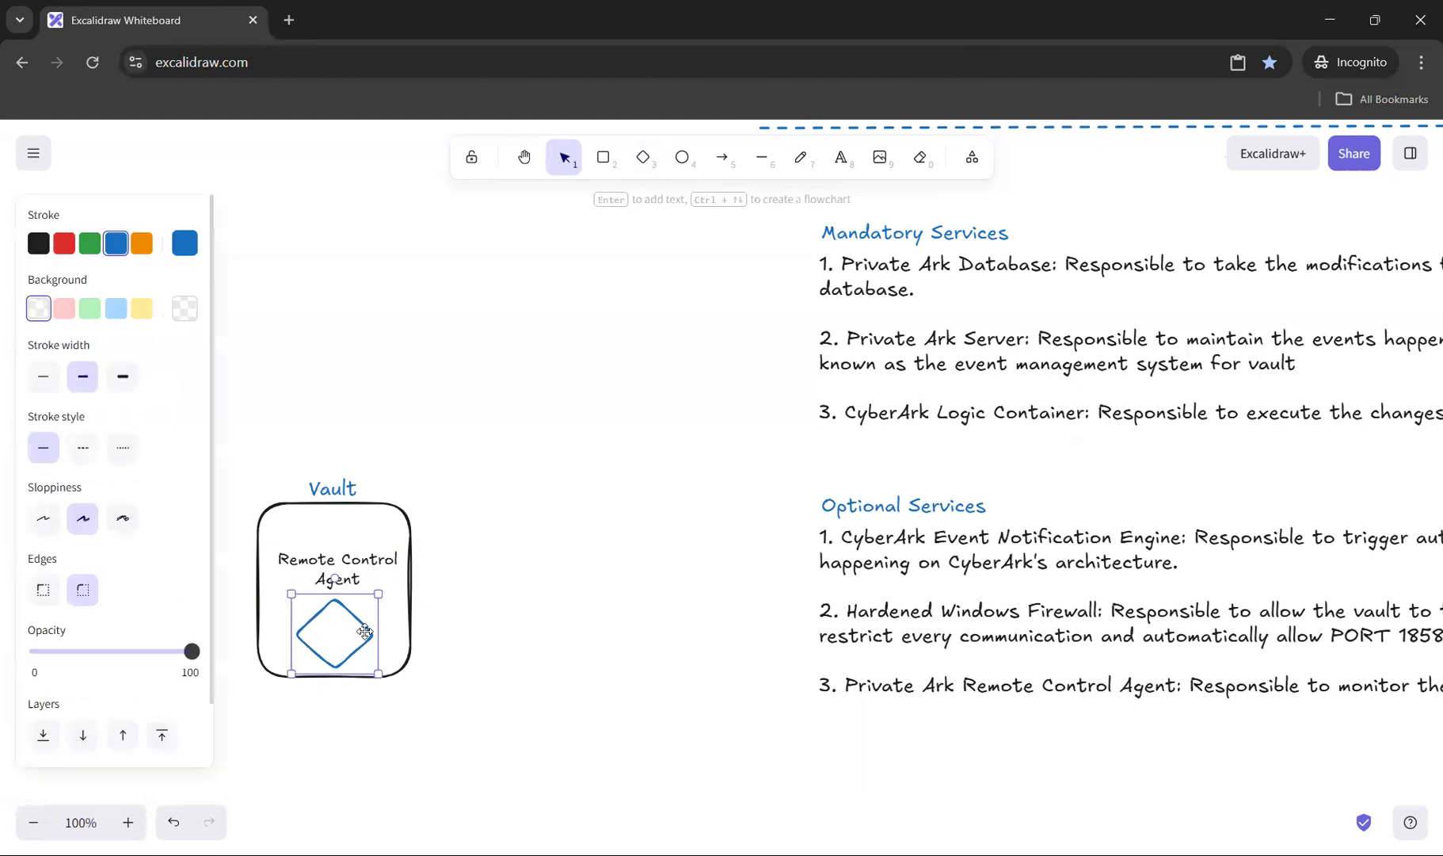
pyautogui.click(526, 634)
pyautogui.hotkey('ctrl', 'v')
pyautogui.moveTo(526, 635); pyautogui.dragTo(563, 634)
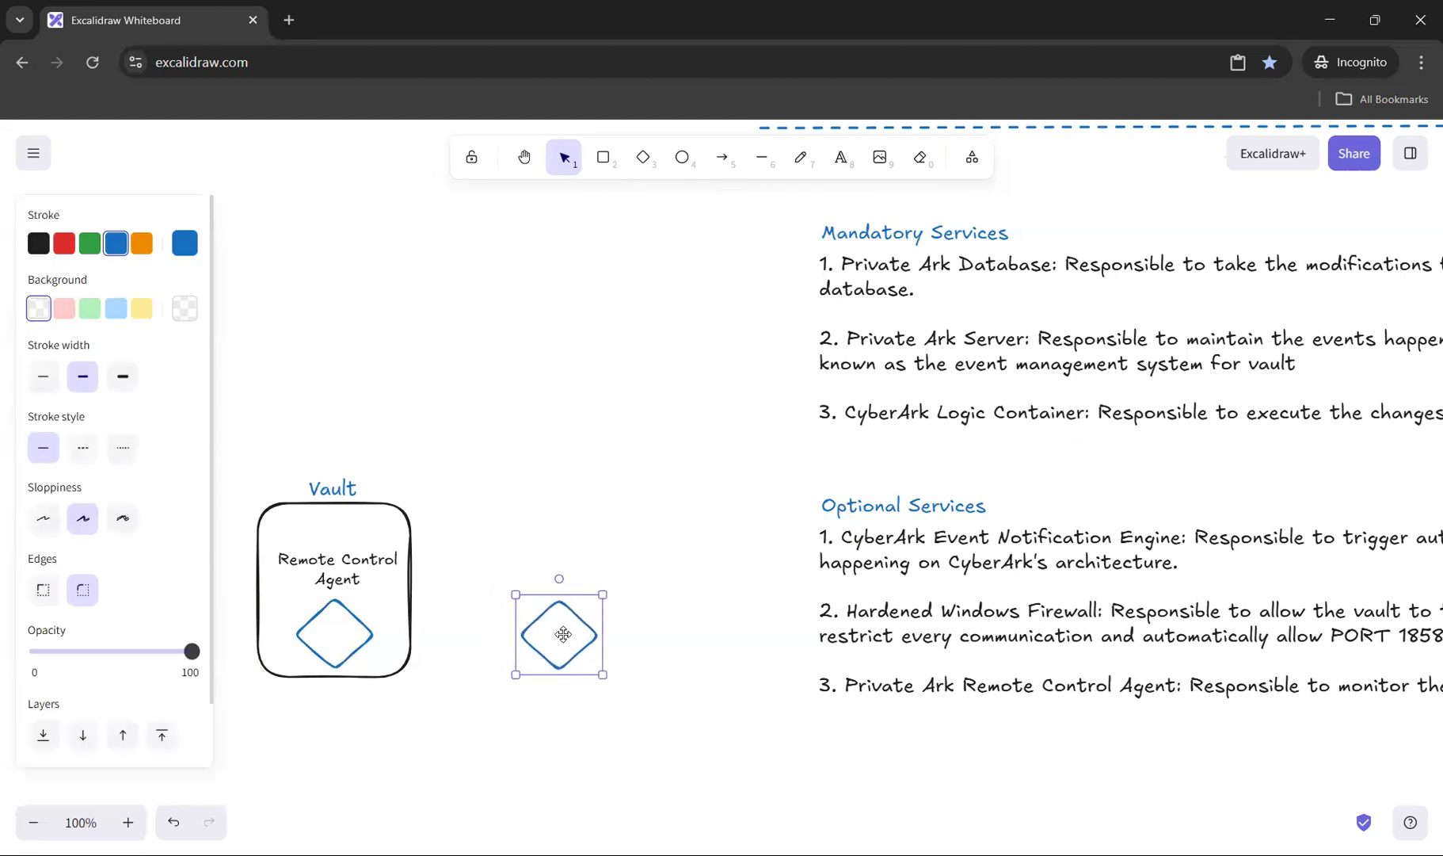
# Step: Copy the Remote Control Agent label, change its text to "Remote Control Client", and centre it above the outer diamond
pyautogui.click(339, 569)
pyautogui.click(532, 568)
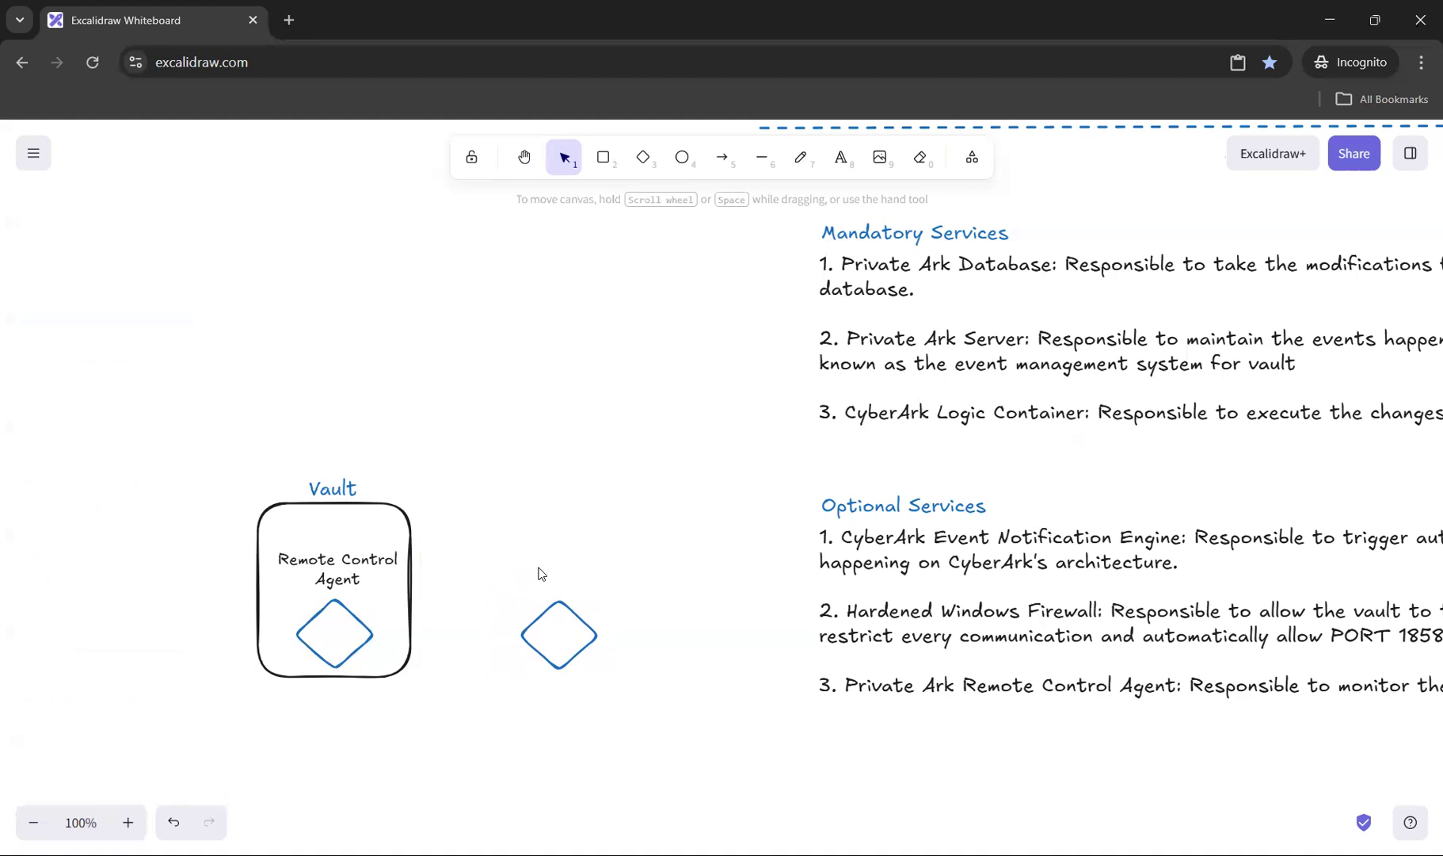
pyautogui.hotkey('ctrl', 'v')
pyautogui.doubleClick(551, 576)
pyautogui.doubleClick(550, 575)
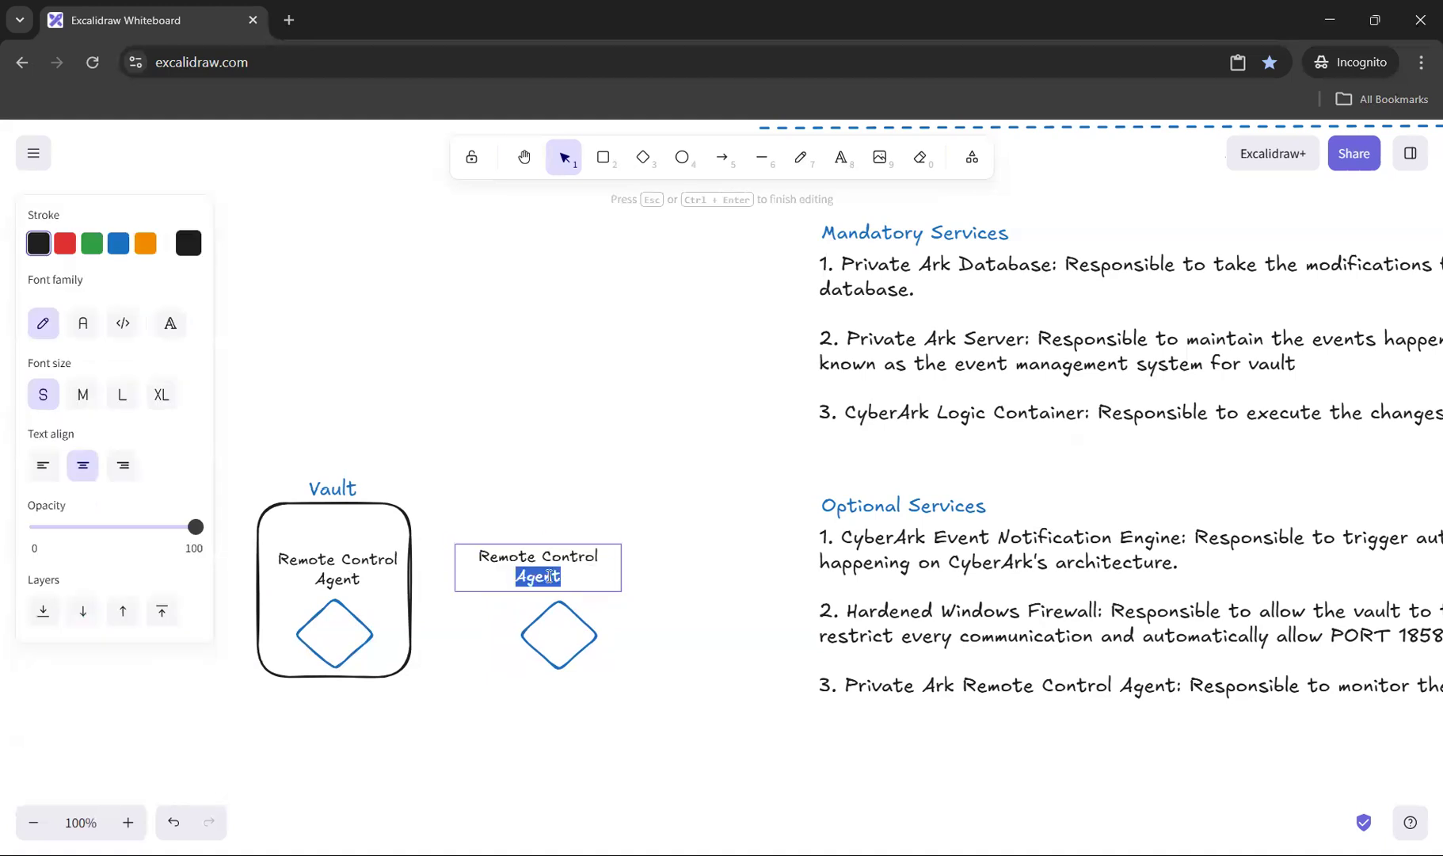
pyautogui.write('Client')
pyautogui.click(554, 496)
pyautogui.moveTo(535, 571); pyautogui.dragTo(556, 579)
pyautogui.click(509, 208)
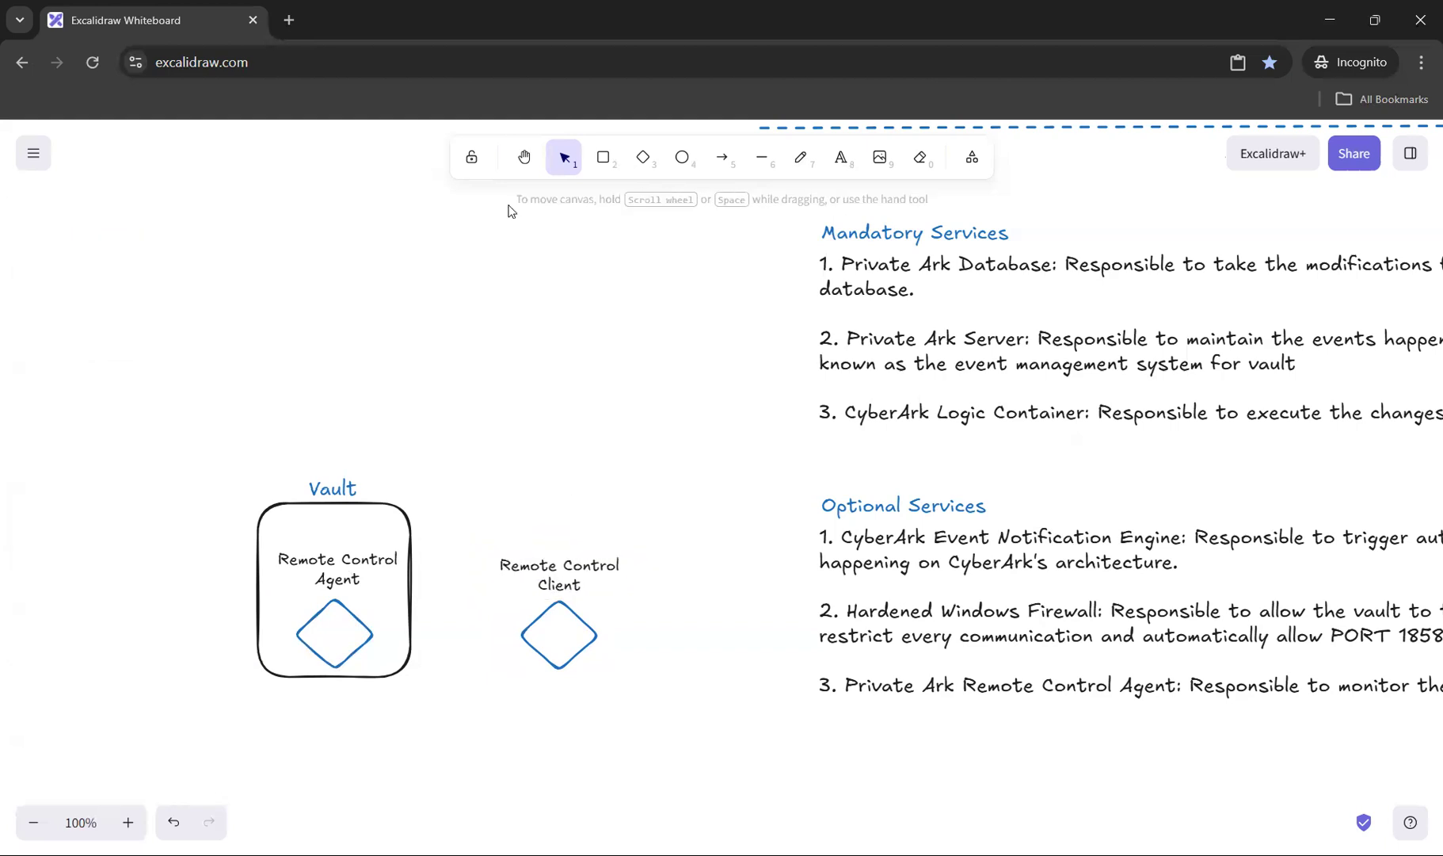